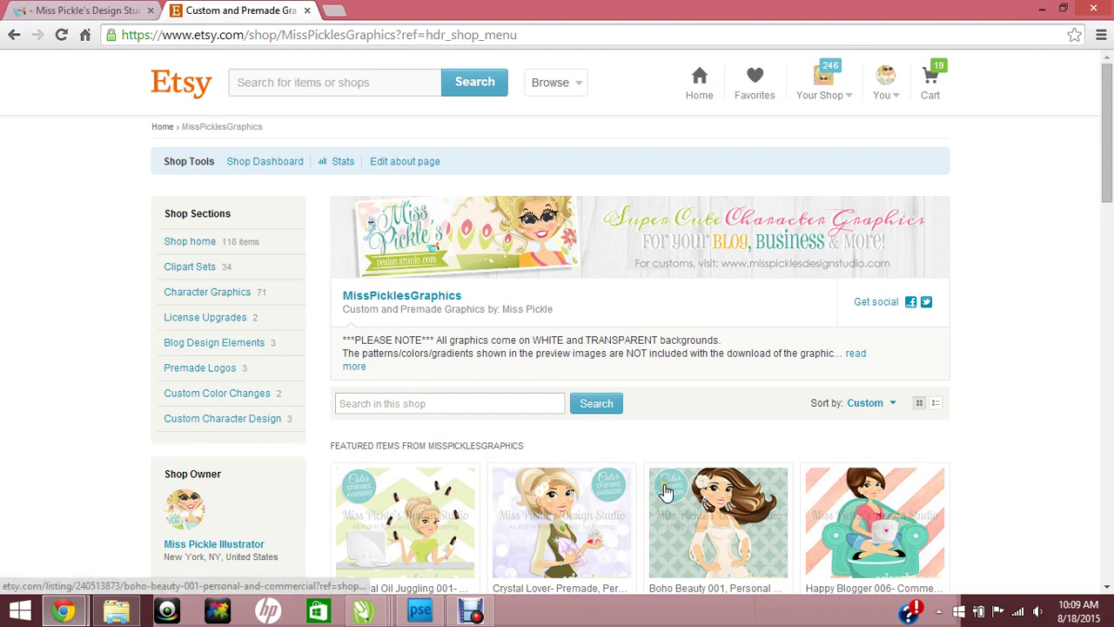
Switch to the Miss Pickle's Design Studio portfolio page with the character slideshow.
click(87, 10)
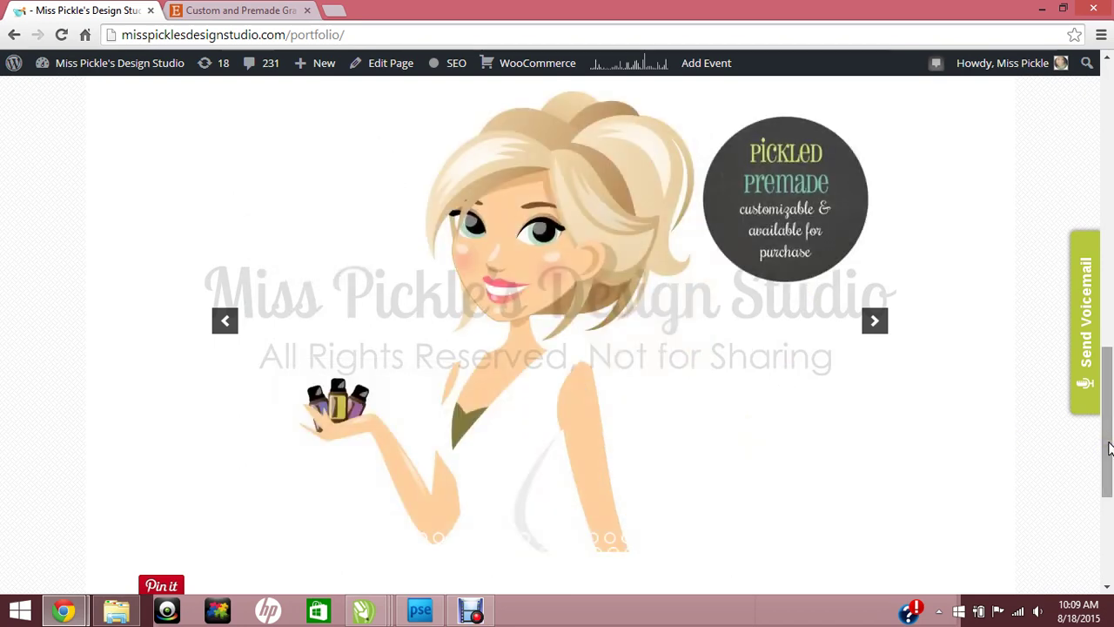
Scroll the portfolio page up to the Illustration Showcase banner.
drag(1109, 385, 1110, 138)
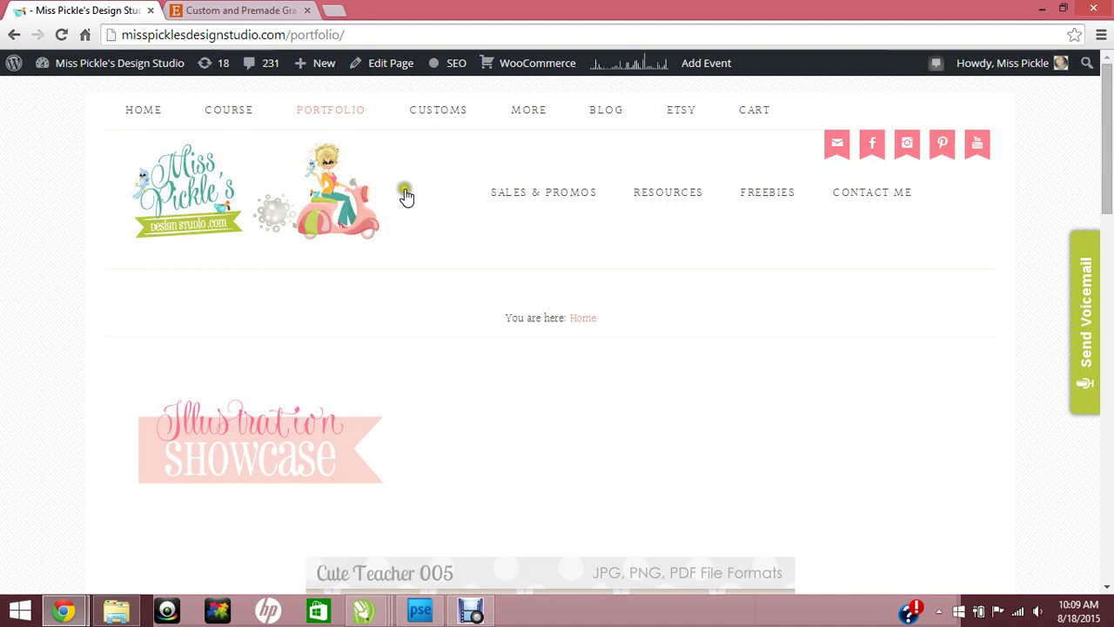
Browse the Etsy shop listings, then bring the baking girl 001.cdr drawing to the front in CorelDRAW.
click(268, 11)
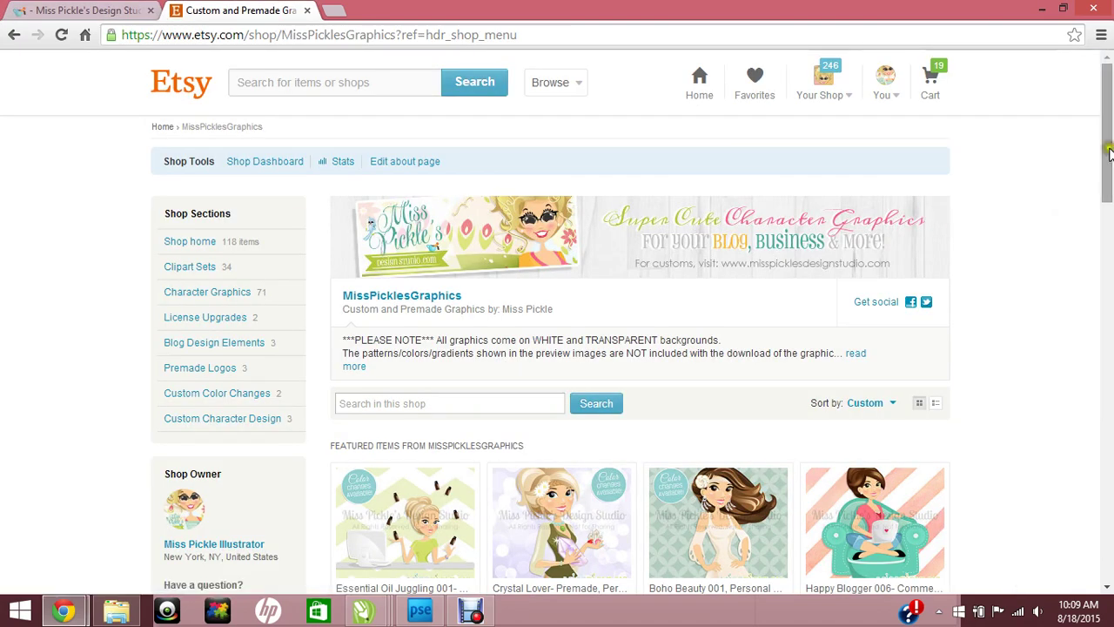
drag(1105, 152, 1047, 224)
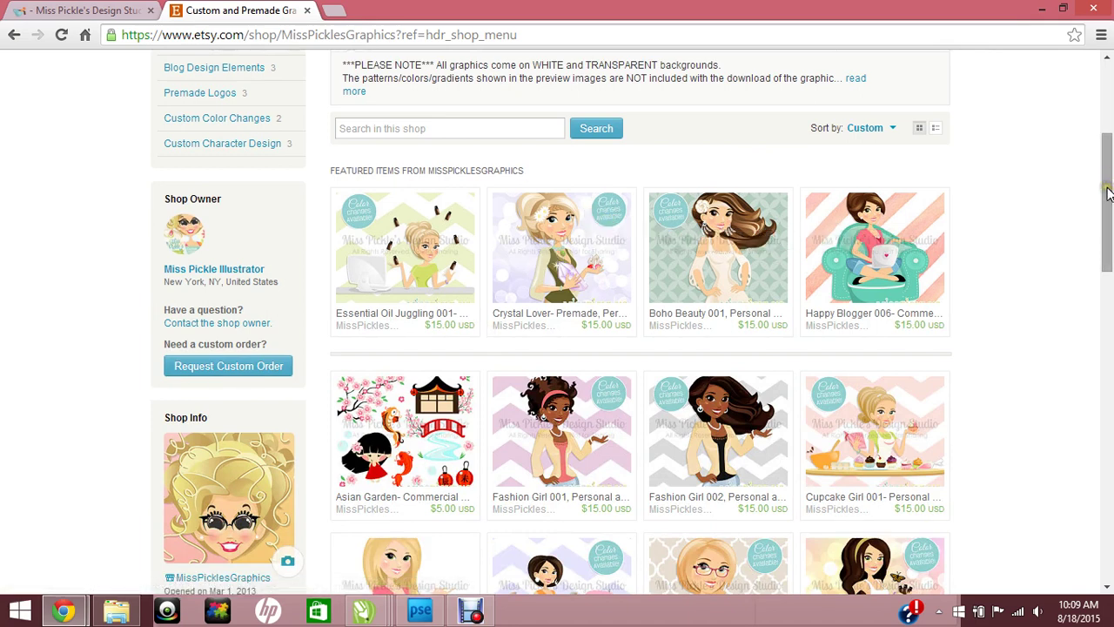
drag(1107, 192, 1107, 161)
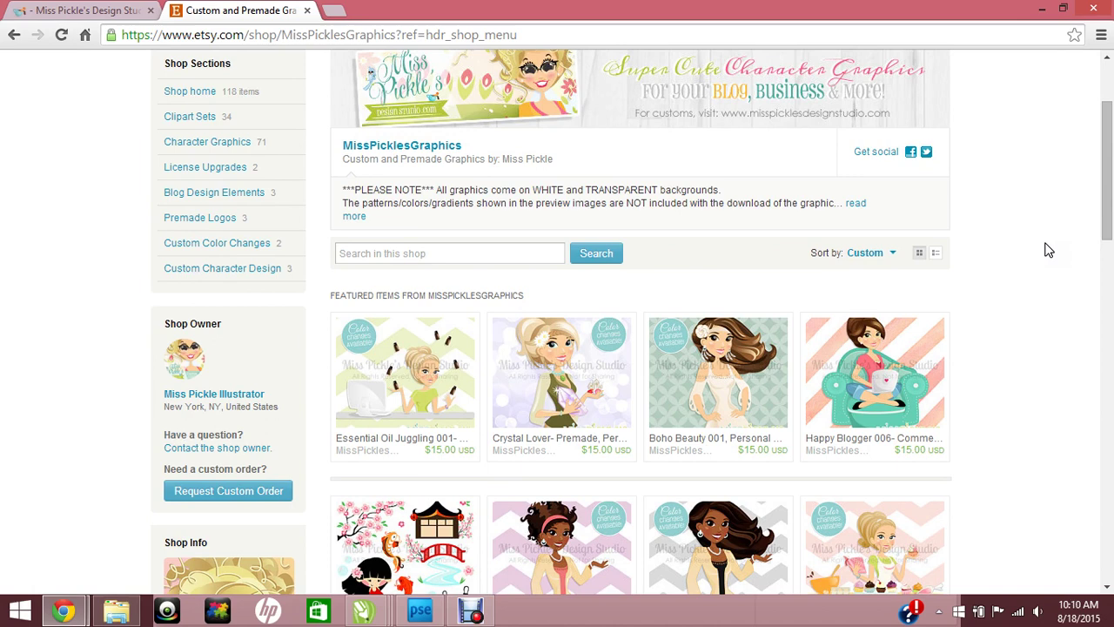
click(1106, 192)
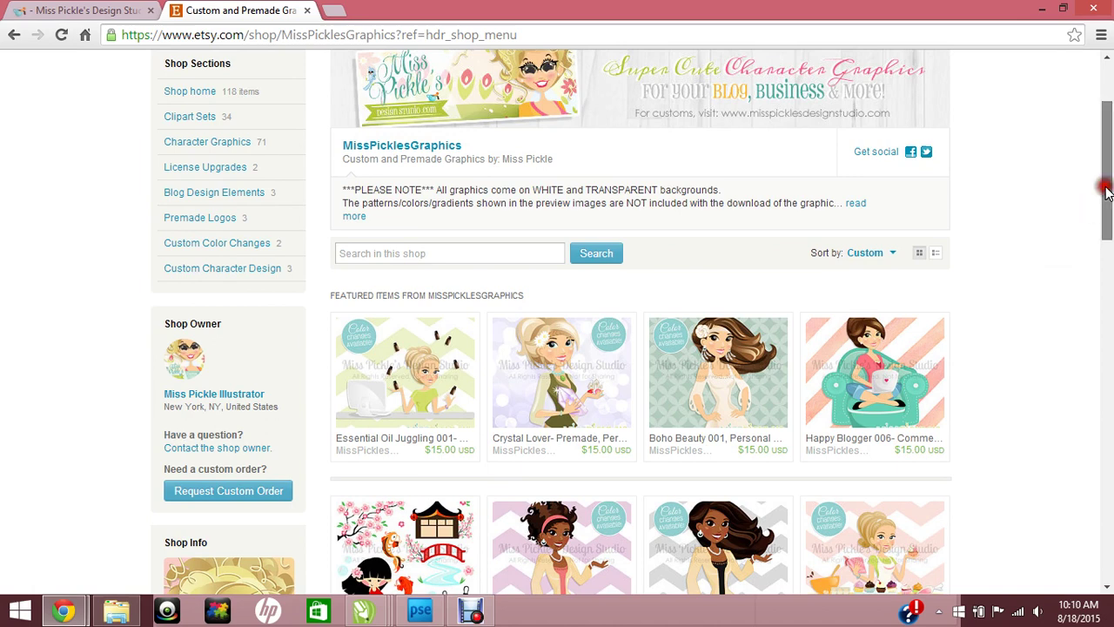
drag(1107, 191, 1105, 251)
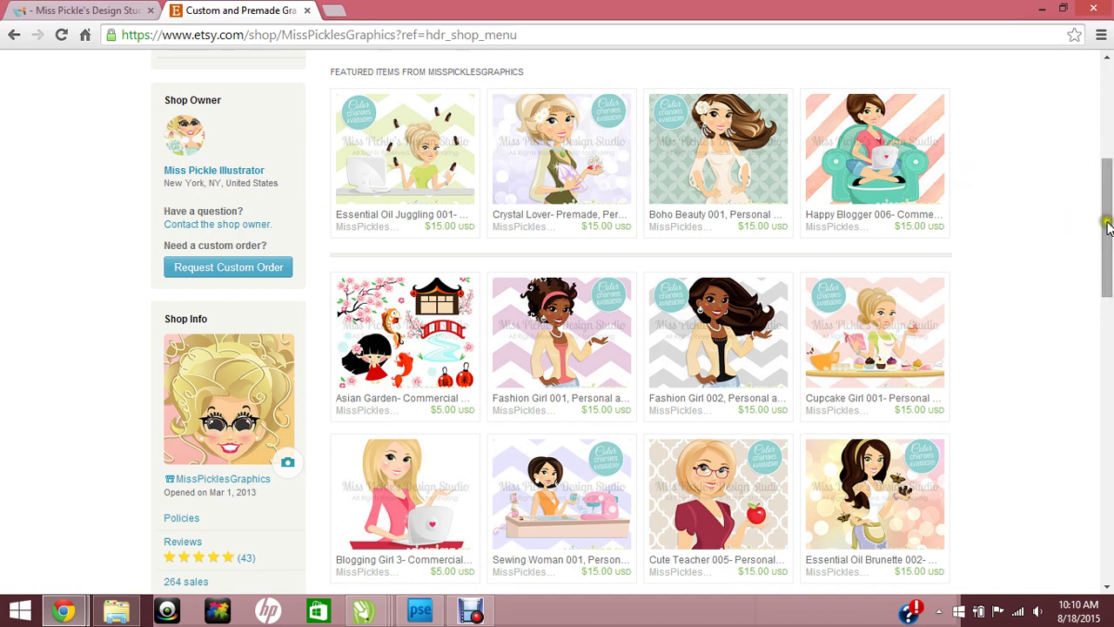
drag(1108, 227, 1111, 143)
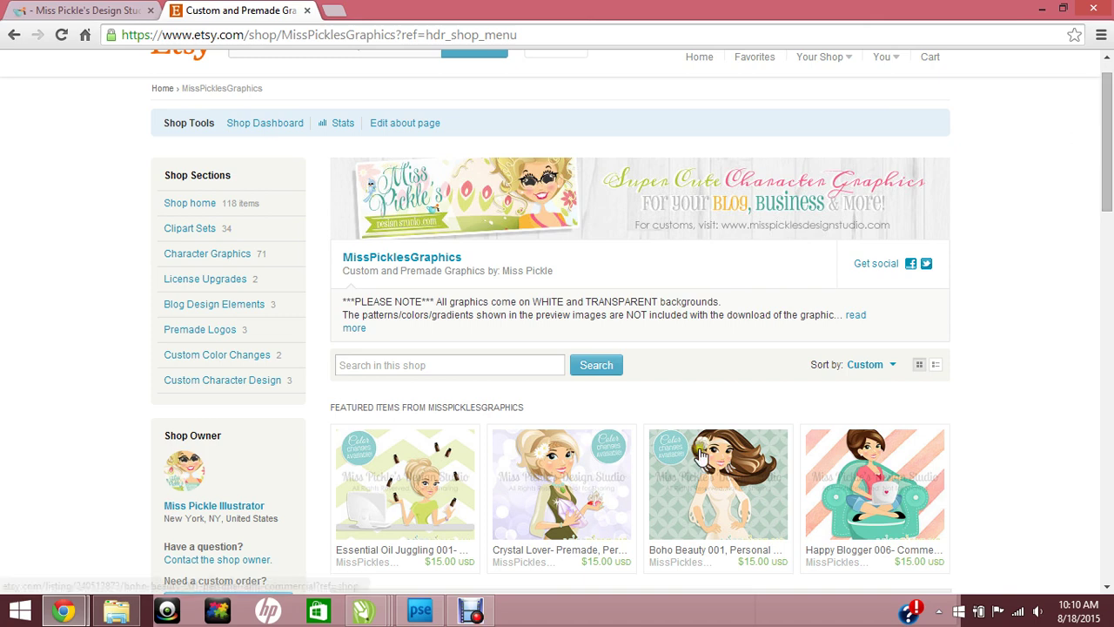
mouse_move(355, 614)
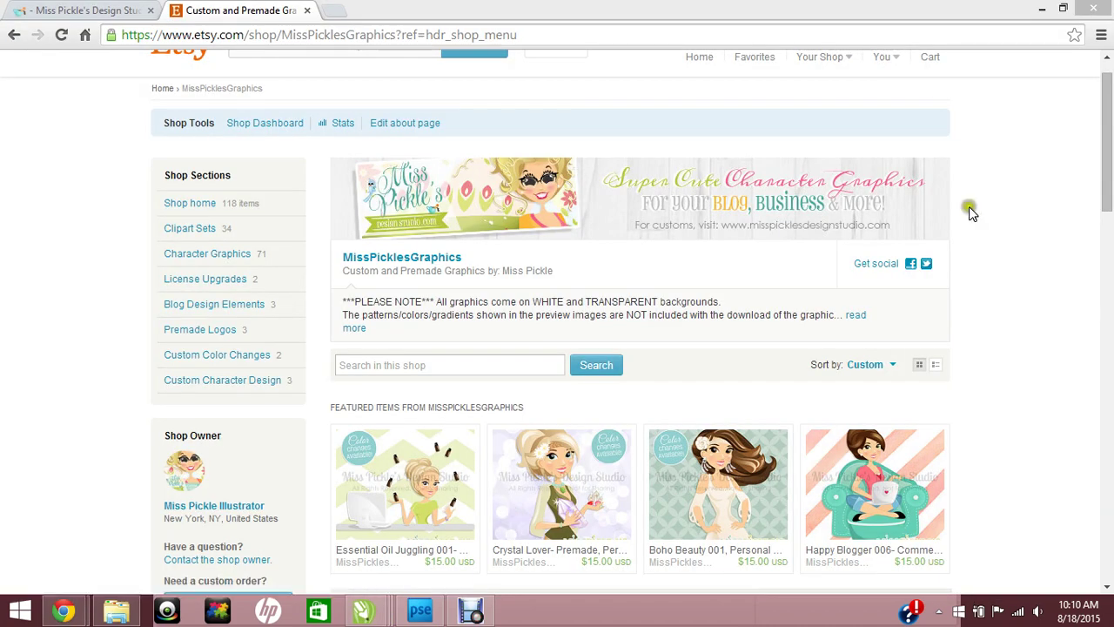
key(alt+Tab)
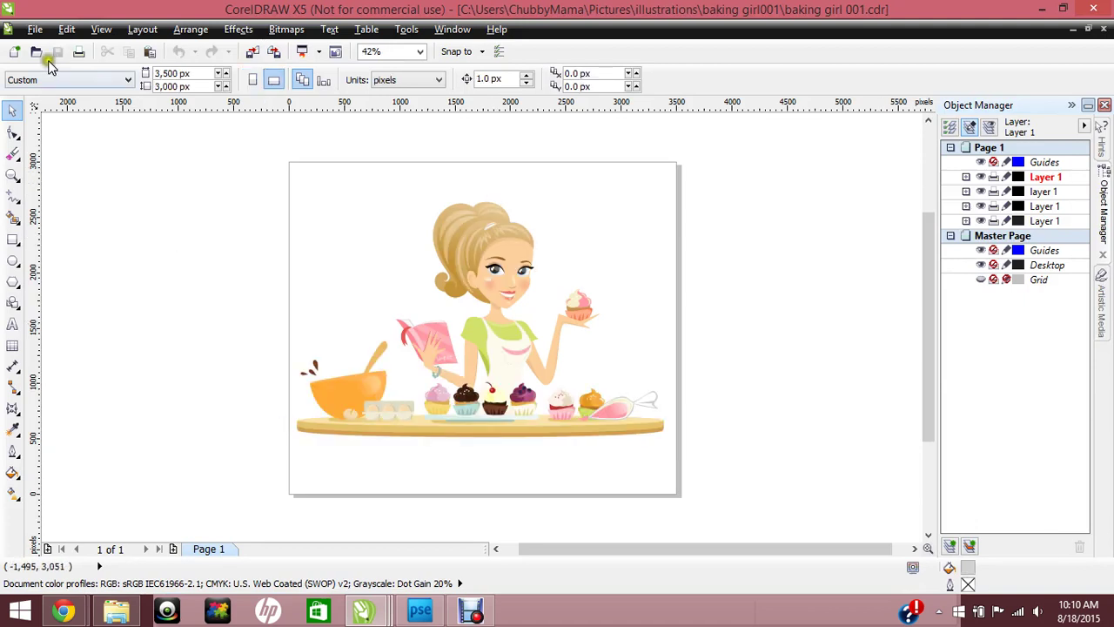
click(35, 30)
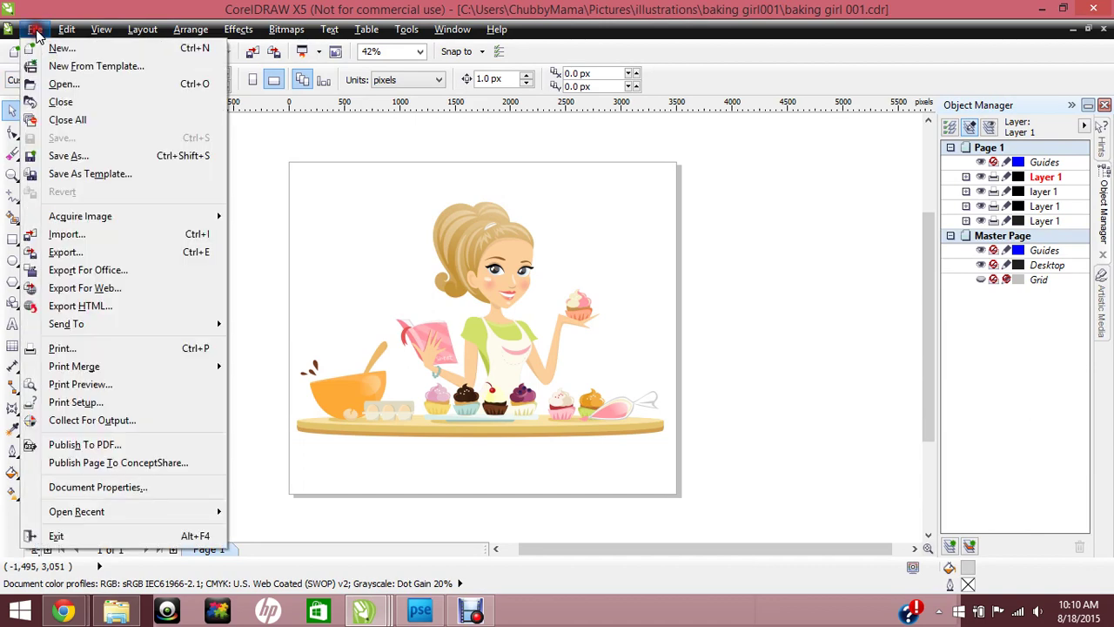
click(80, 235)
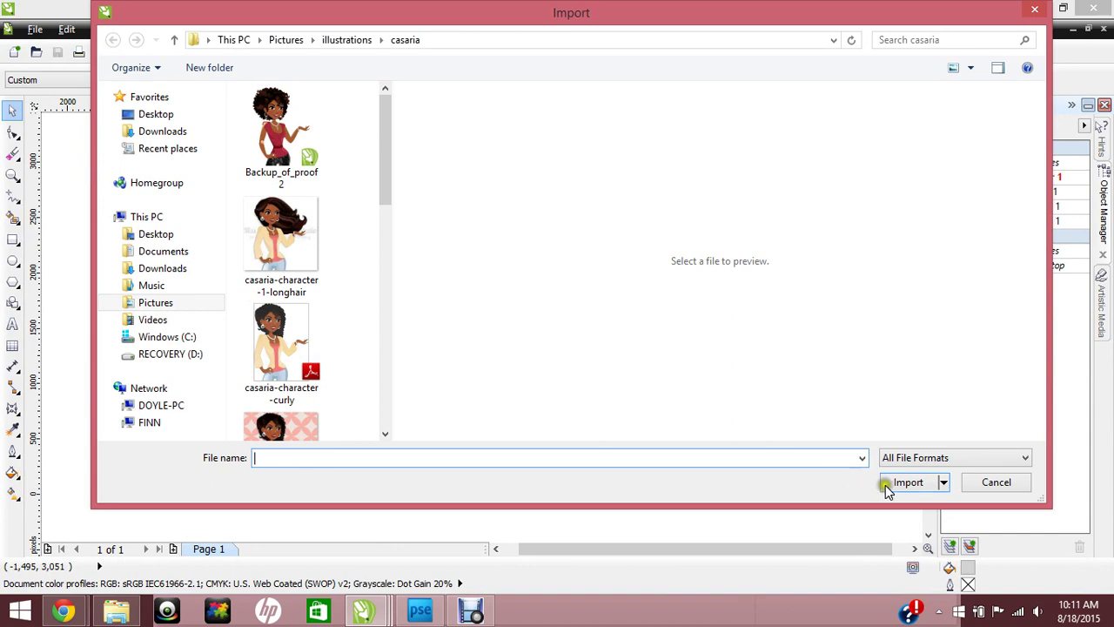
click(992, 488)
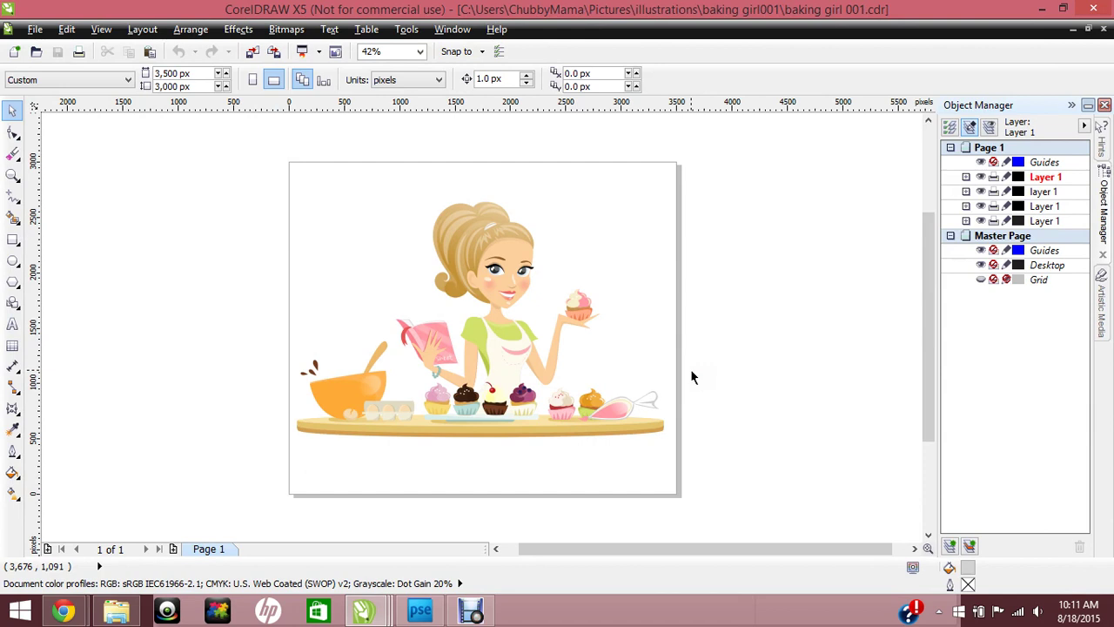
click(636, 269)
click(445, 461)
click(12, 175)
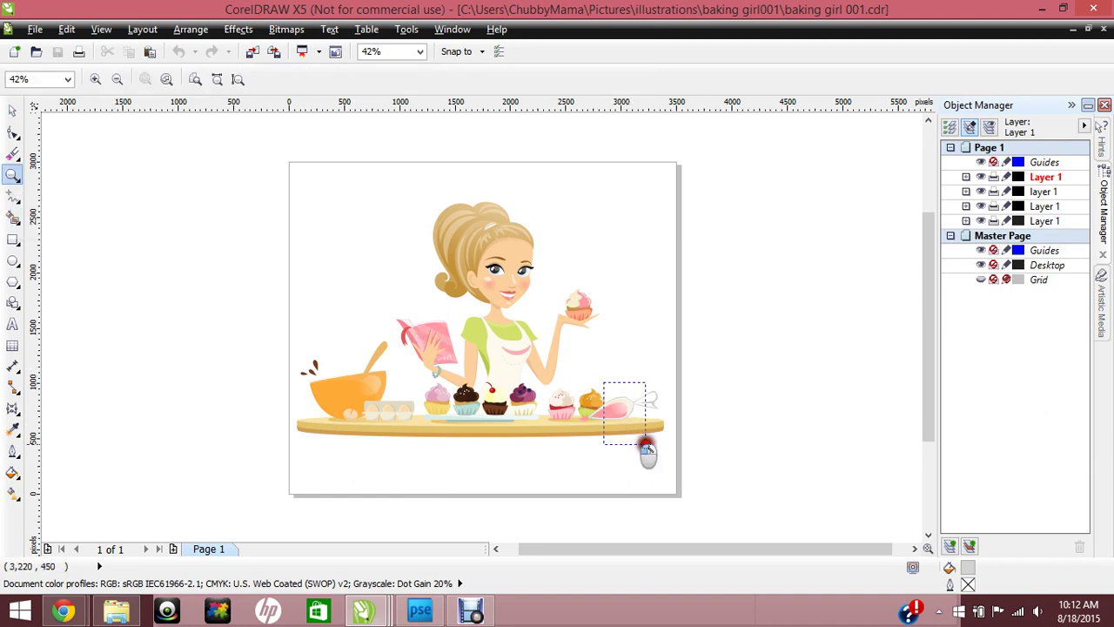
click(645, 444)
key(space)
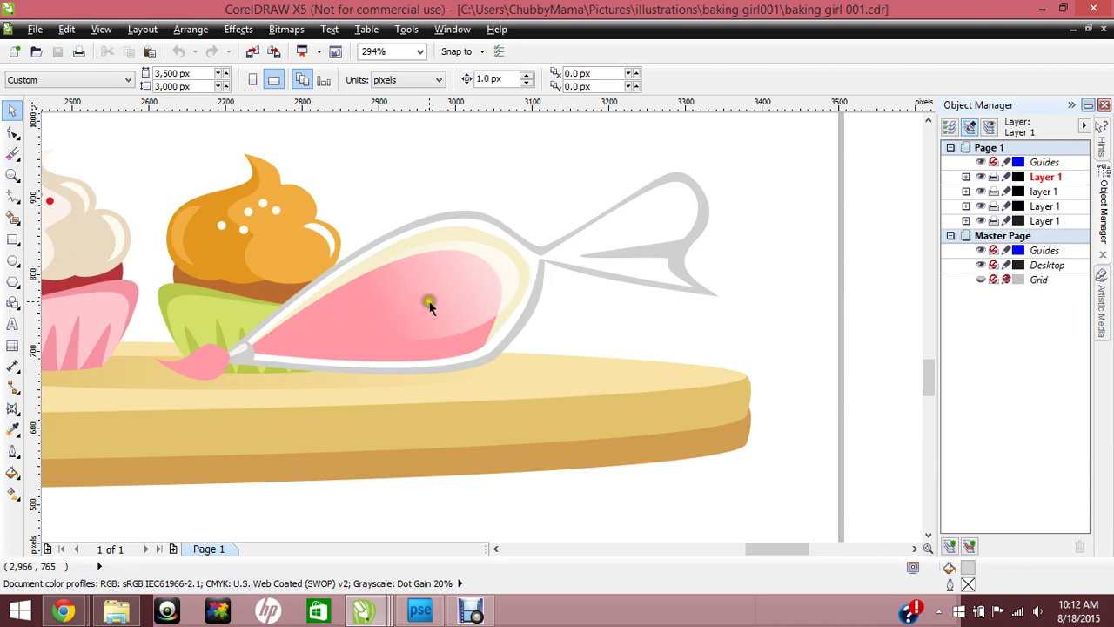
click(509, 276)
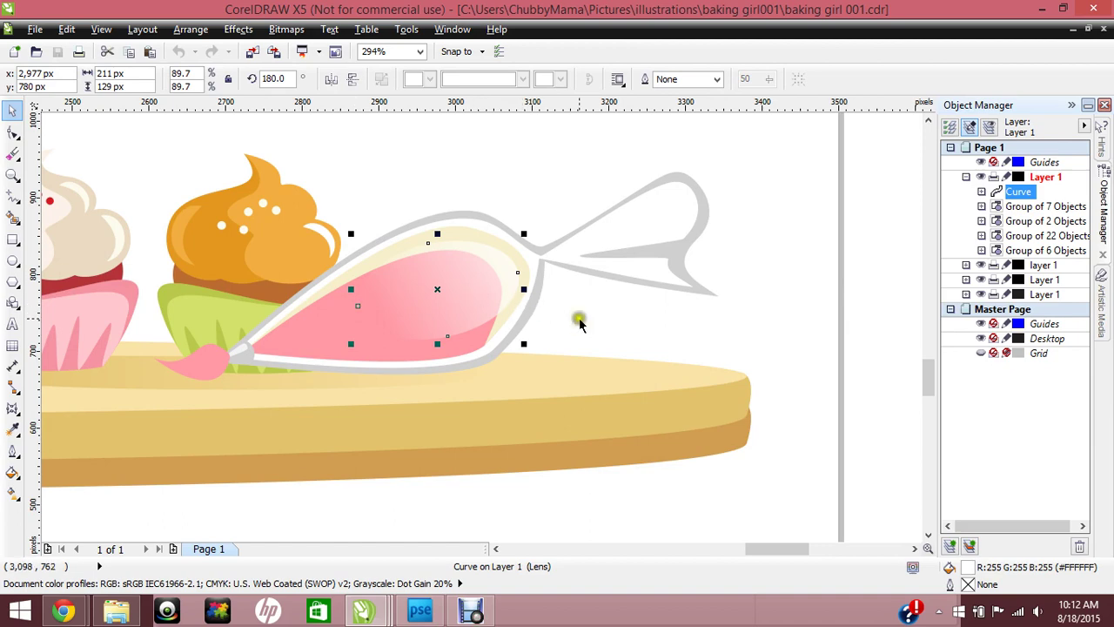
click(420, 51)
click(403, 68)
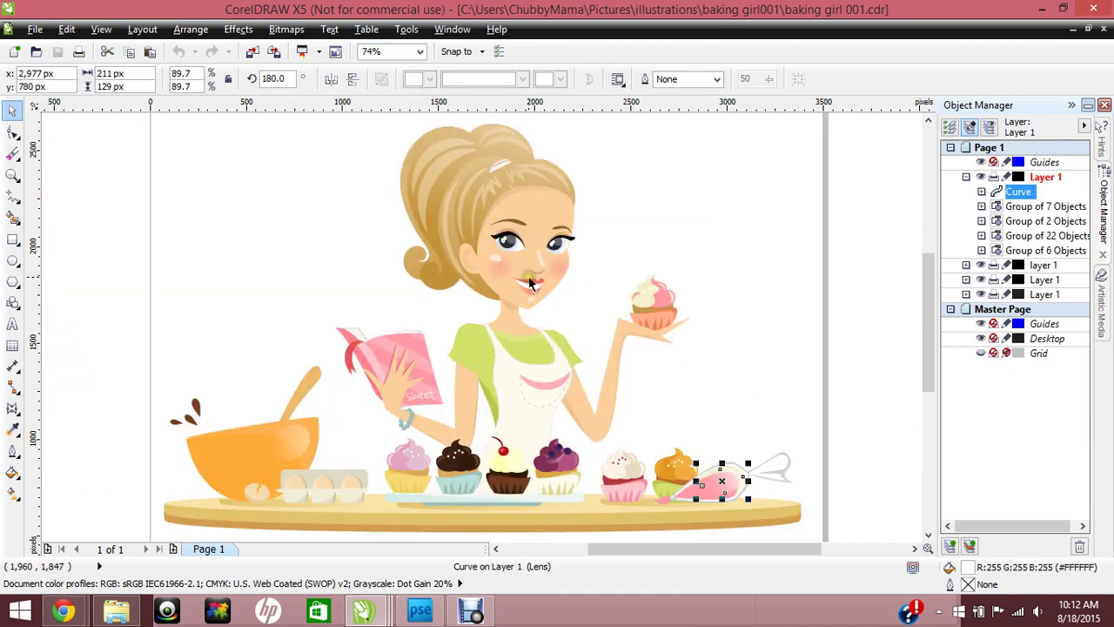
click(761, 292)
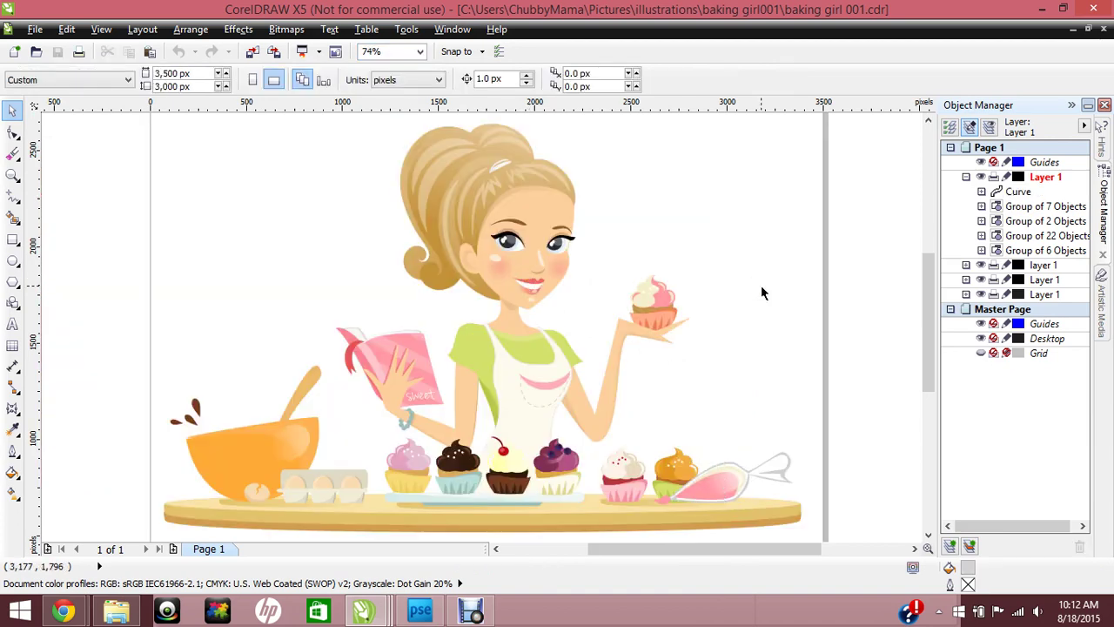
click(751, 303)
click(726, 412)
click(420, 53)
scroll(391, 96, up, 2)
click(388, 65)
click(520, 367)
click(802, 285)
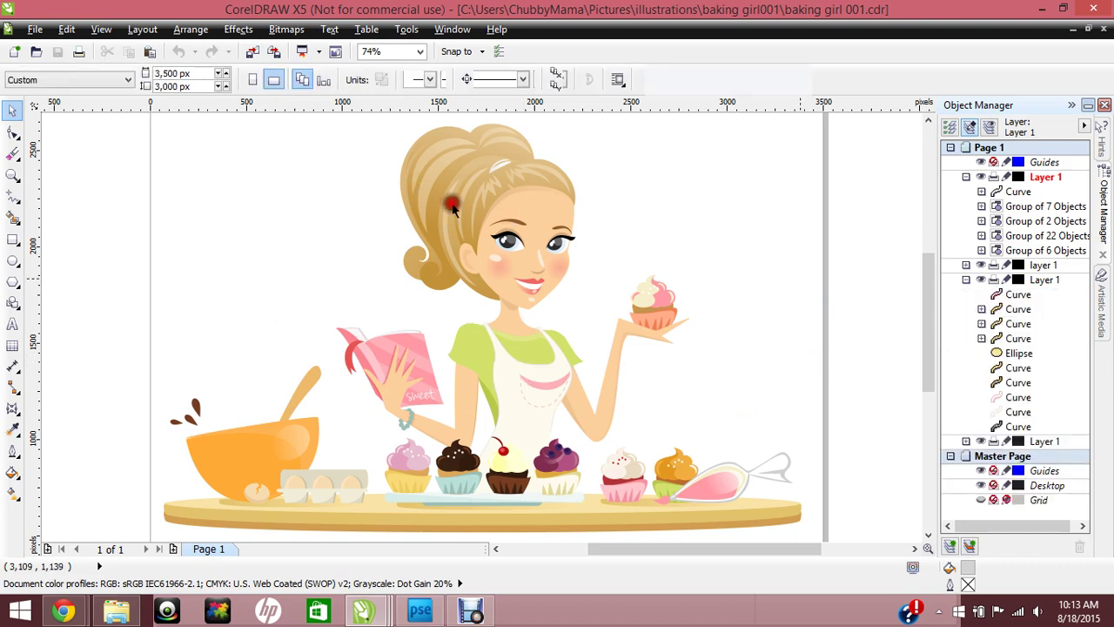
click(472, 230)
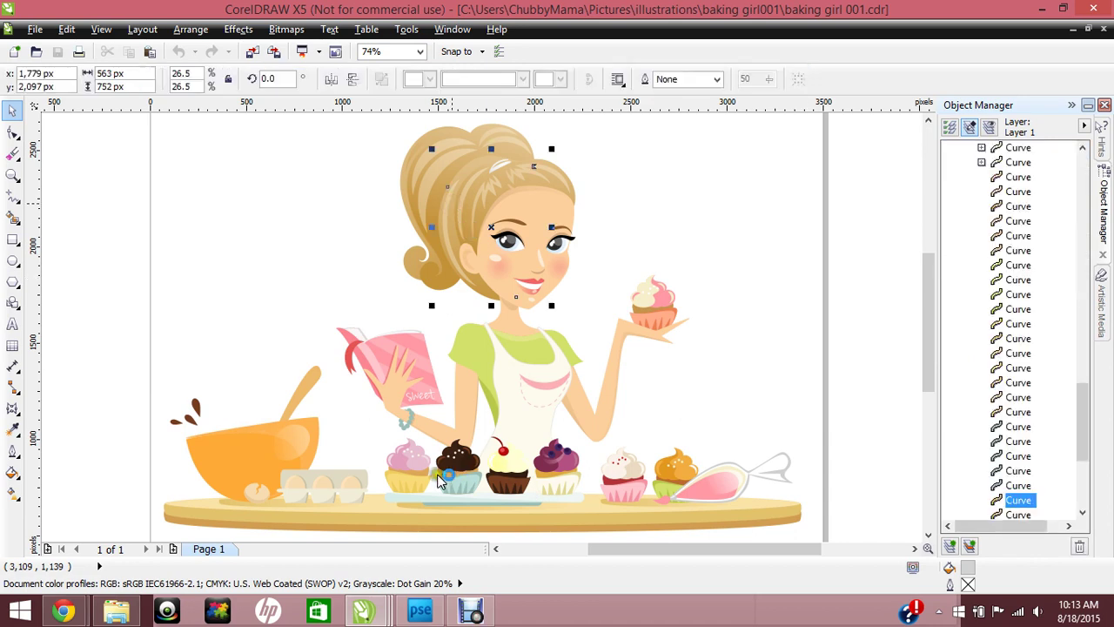
click(388, 450)
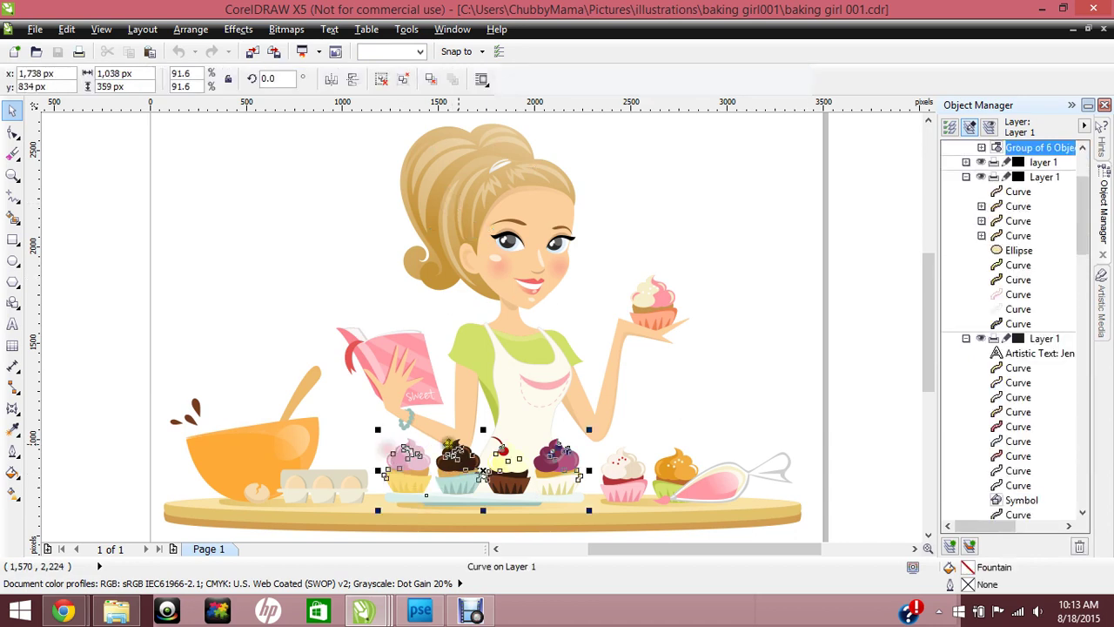
click(103, 122)
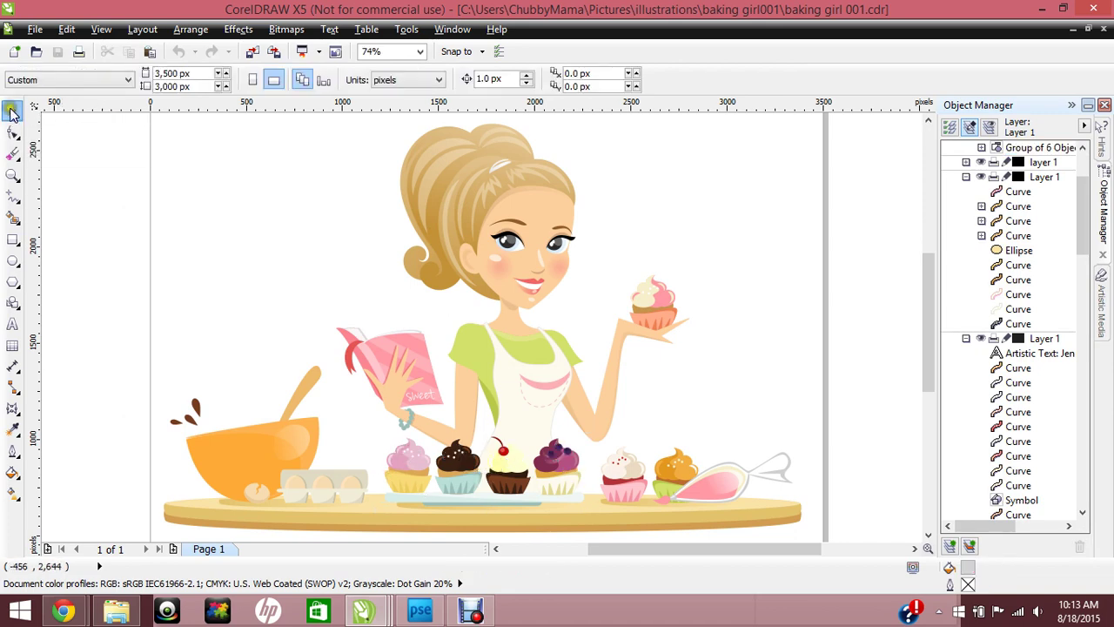
click(79, 116)
Group all the artwork, then Ungroup All to get 224 separate curves, and deselect.
drag(78, 116, 876, 479)
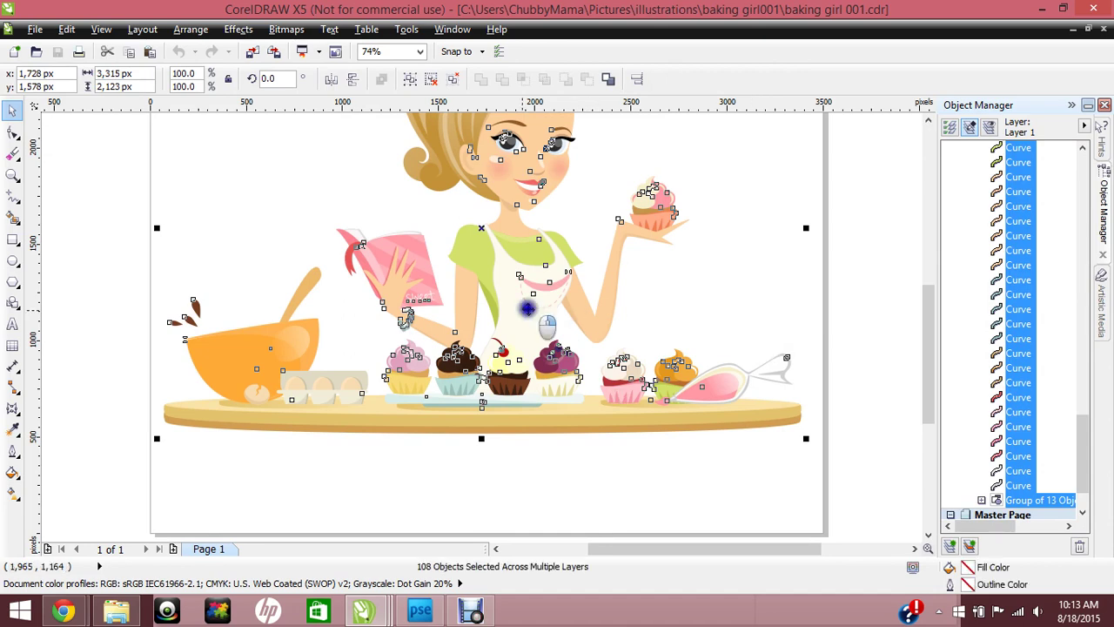
right_click(528, 308)
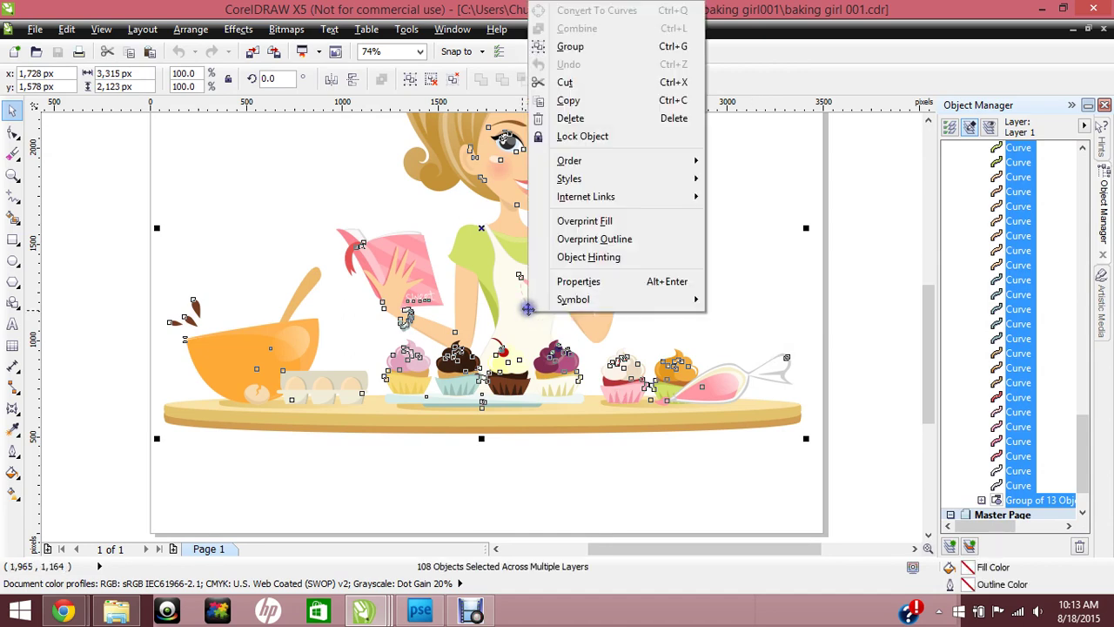
click(574, 47)
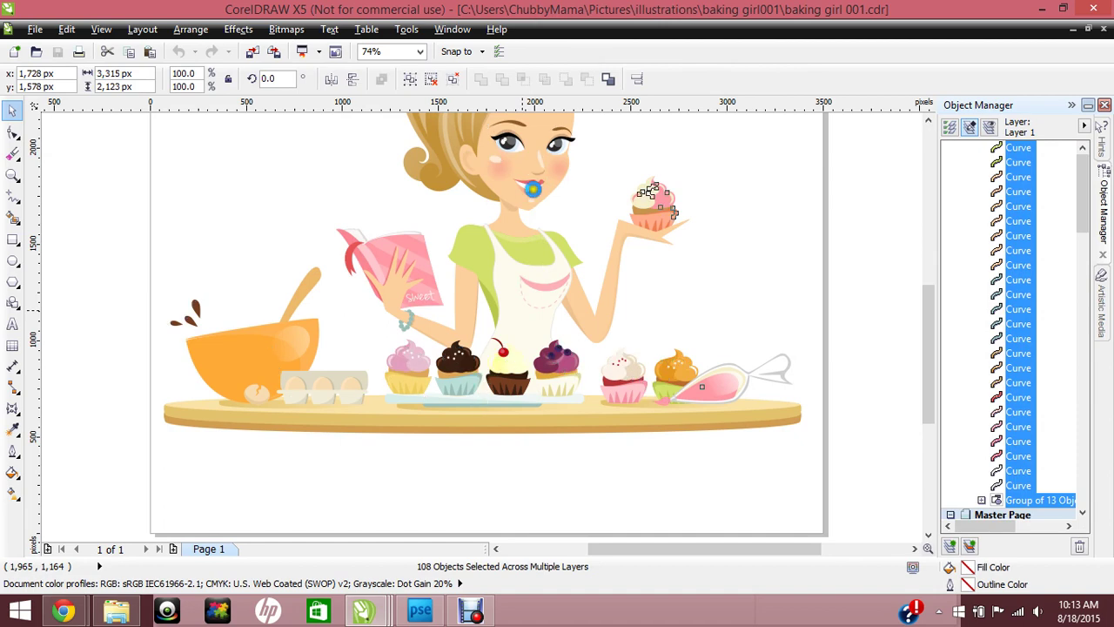
right_click(516, 273)
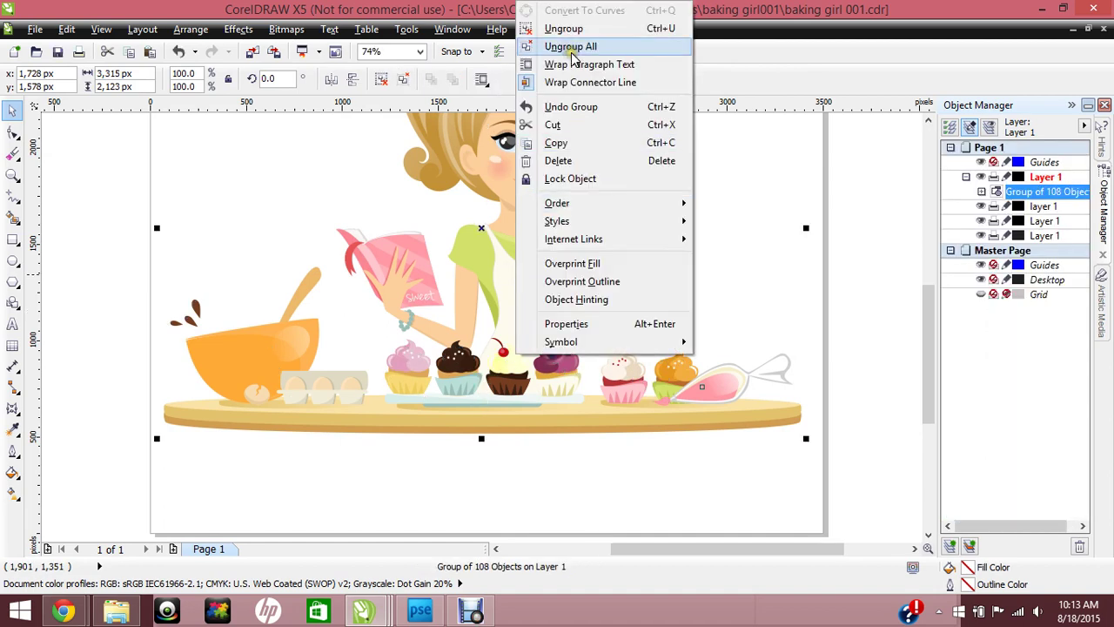
click(572, 46)
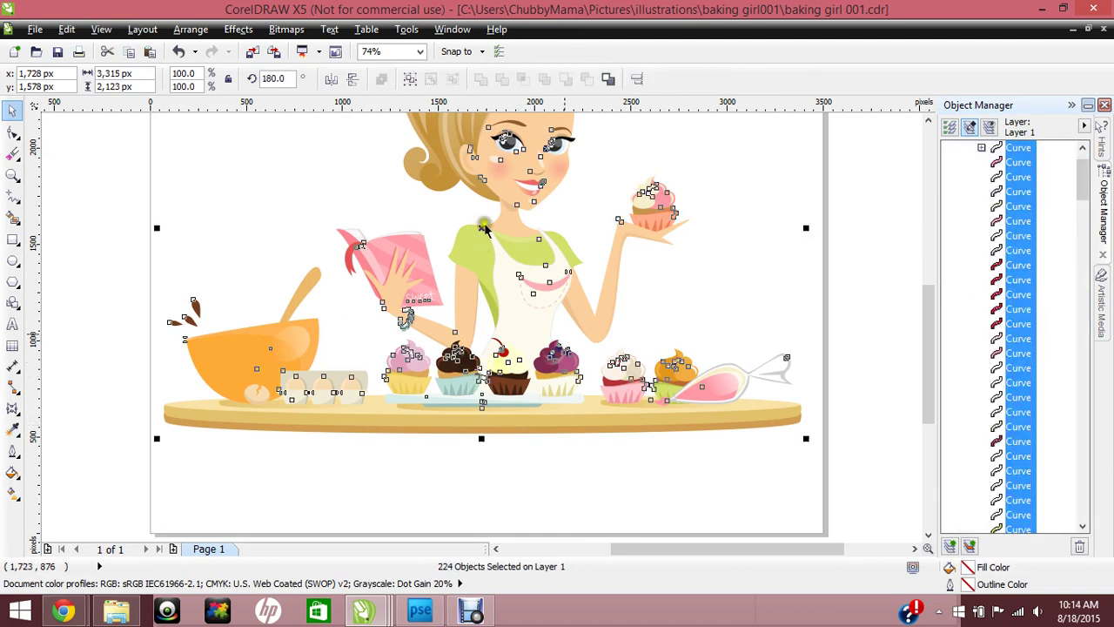
click(870, 353)
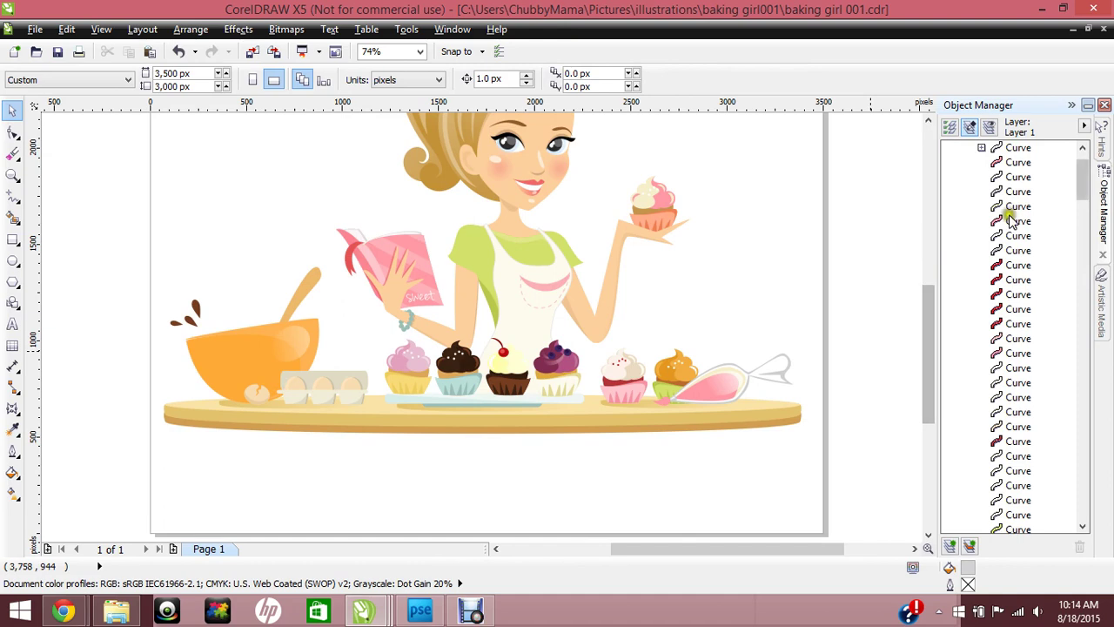
Find the first face symbol in the Object Manager and revert it to objects.
click(929, 359)
mouse_move(929, 359)
mouse_down()
mouse_move(935, 251)
mouse_move(937, 308)
mouse_up()
click(1082, 177)
drag(1082, 177, 1084, 366)
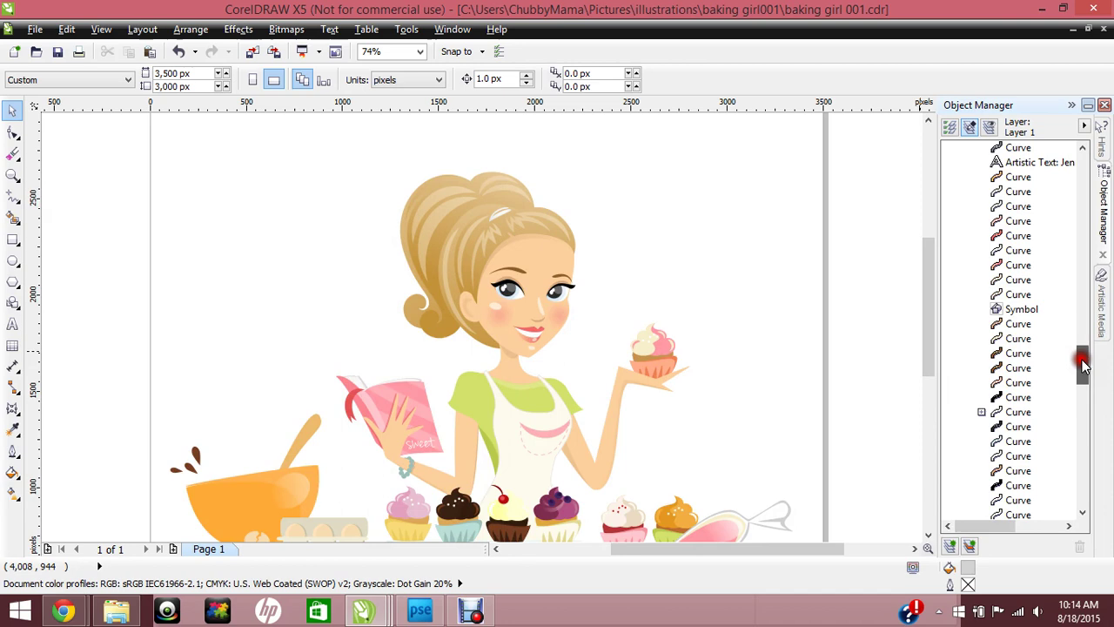
click(1014, 310)
right_click(1014, 311)
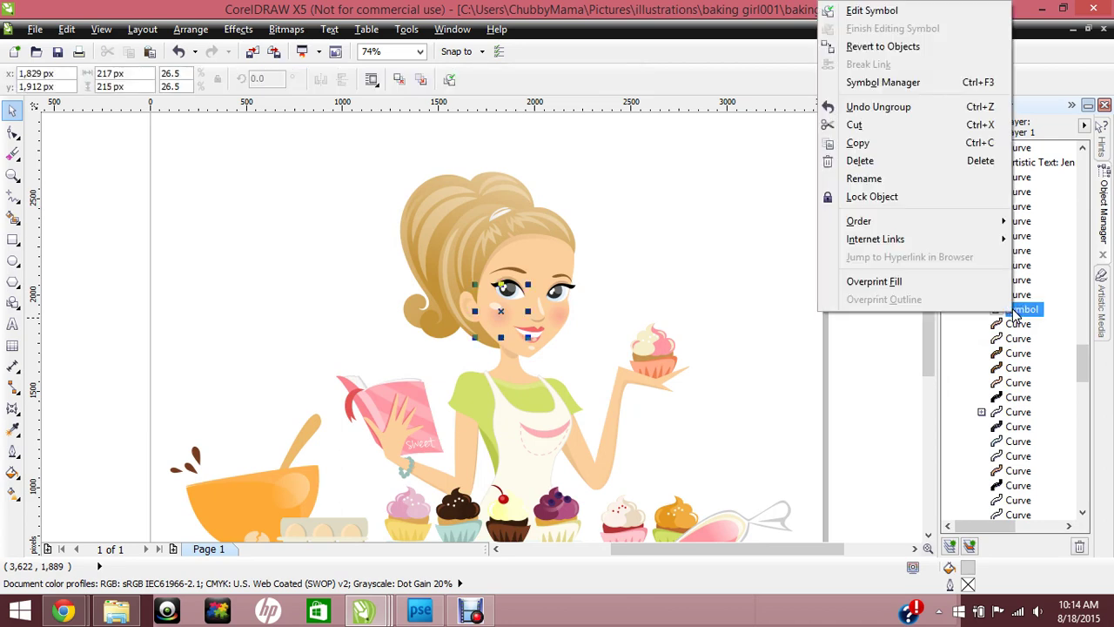
click(874, 47)
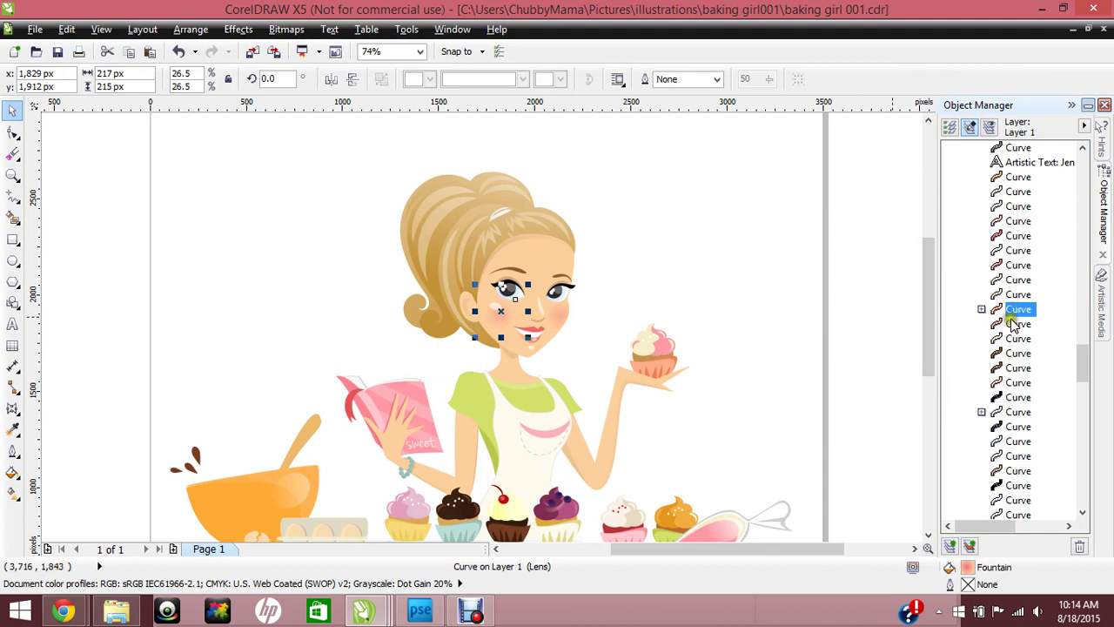
Revert the second face symbol to ordinary objects as well.
click(875, 313)
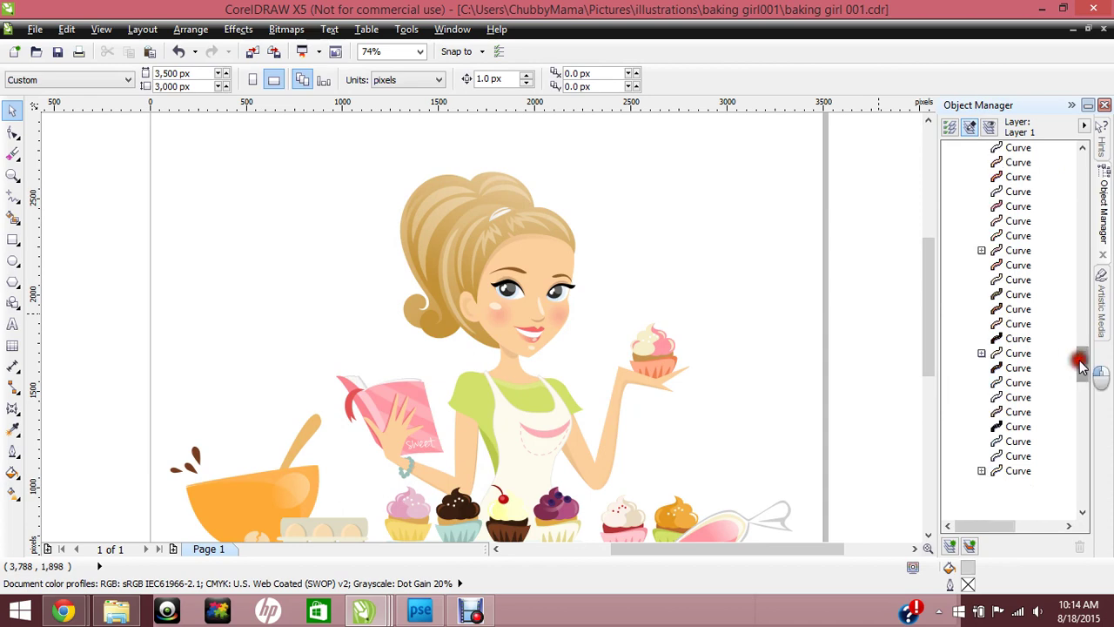
drag(1085, 361, 1082, 381)
click(1021, 338)
right_click(1021, 345)
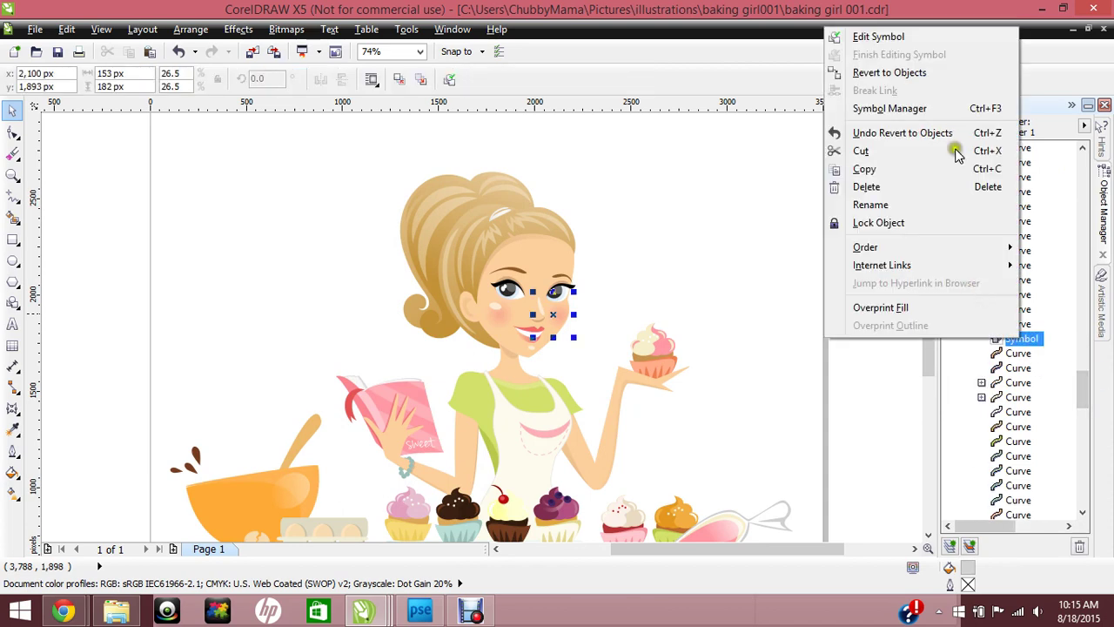
click(917, 77)
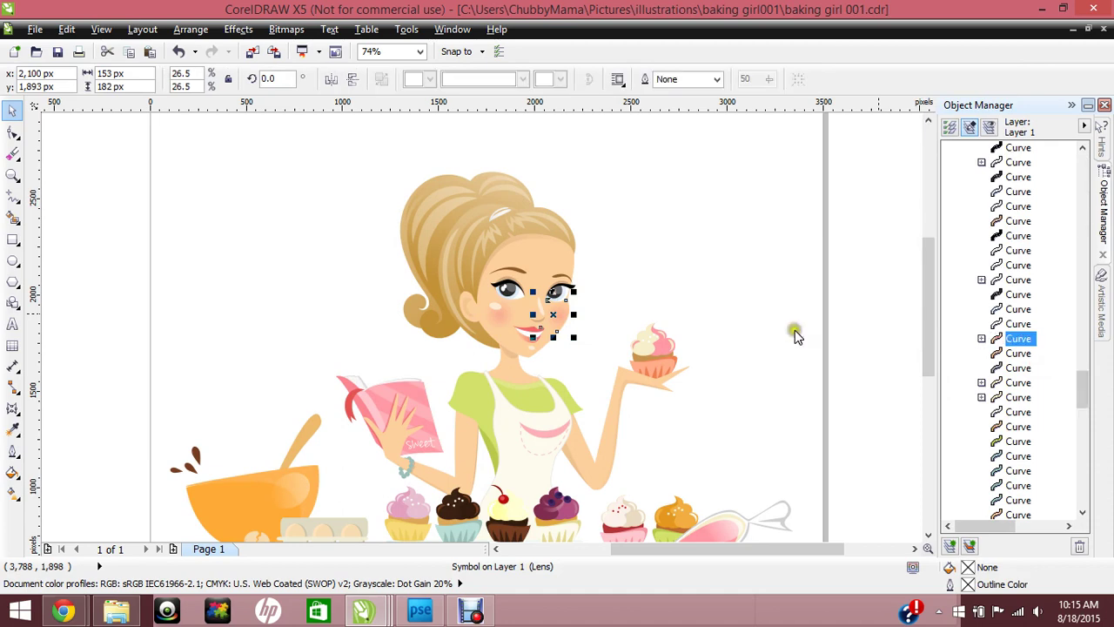
Select the green shirt collar piece on the canvas.
click(727, 530)
key(Escape)
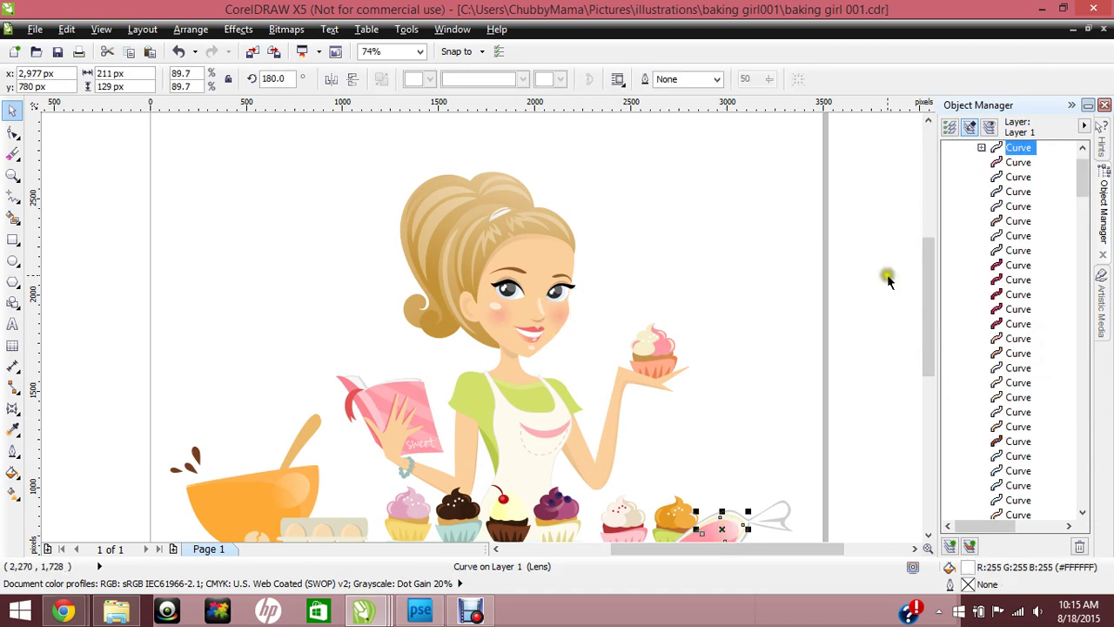
click(728, 400)
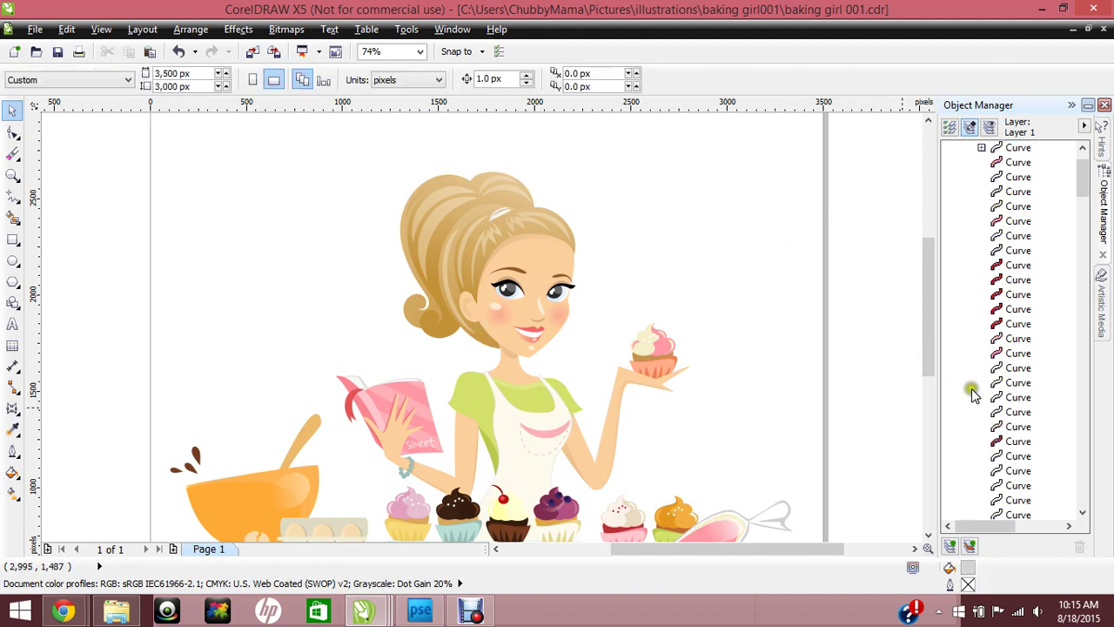
click(928, 302)
drag(928, 303, 928, 329)
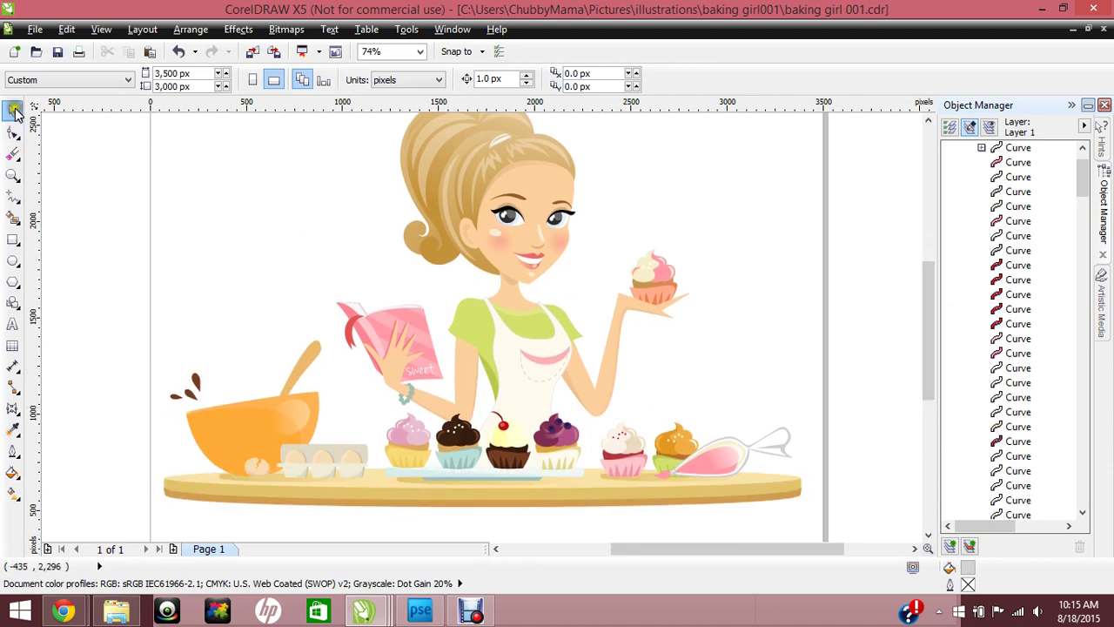
click(531, 325)
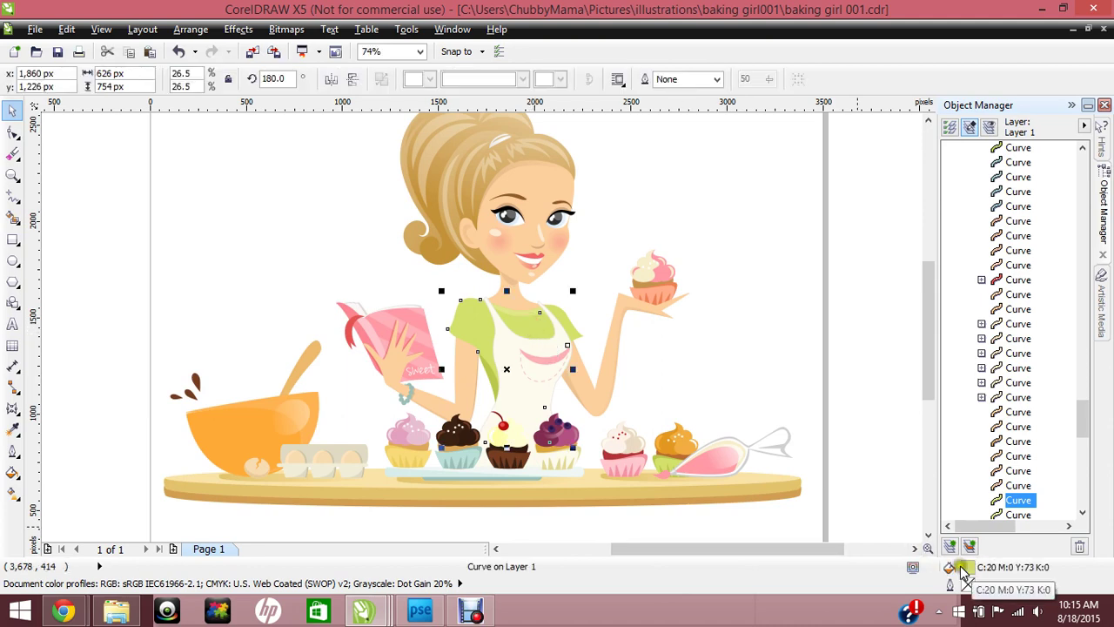
Bring up the Uniform Fill dialog from the status-bar Fill Color swatch.
drag(968, 571, 968, 573)
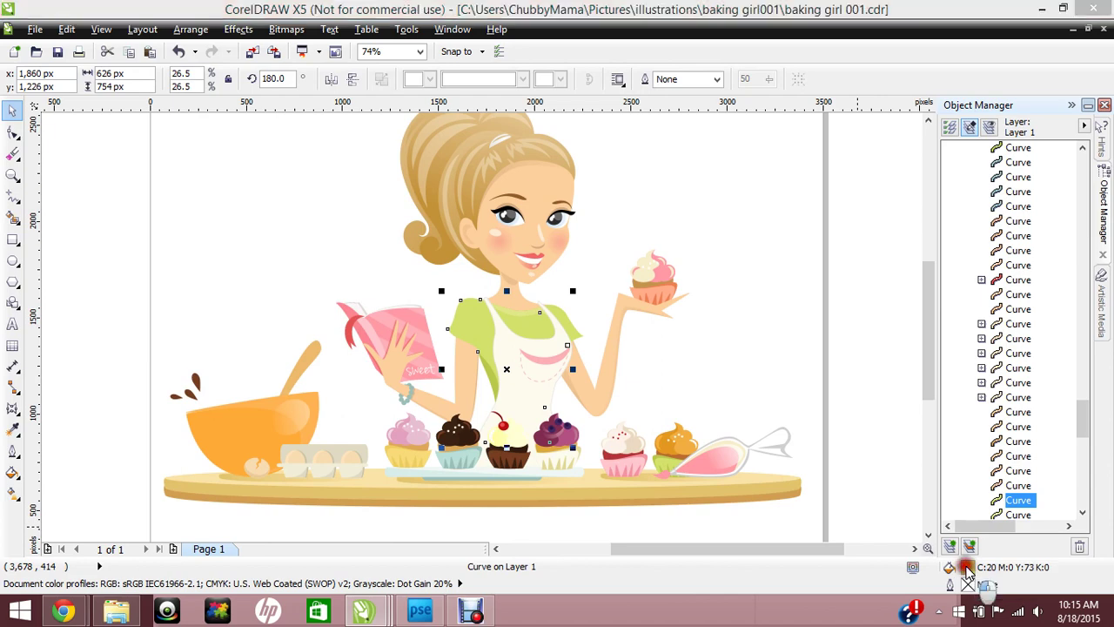
Fill the shirt deep red C:7 M:93 Y:100 K:1 using the Uniform Fill colour field.
double_click(968, 572)
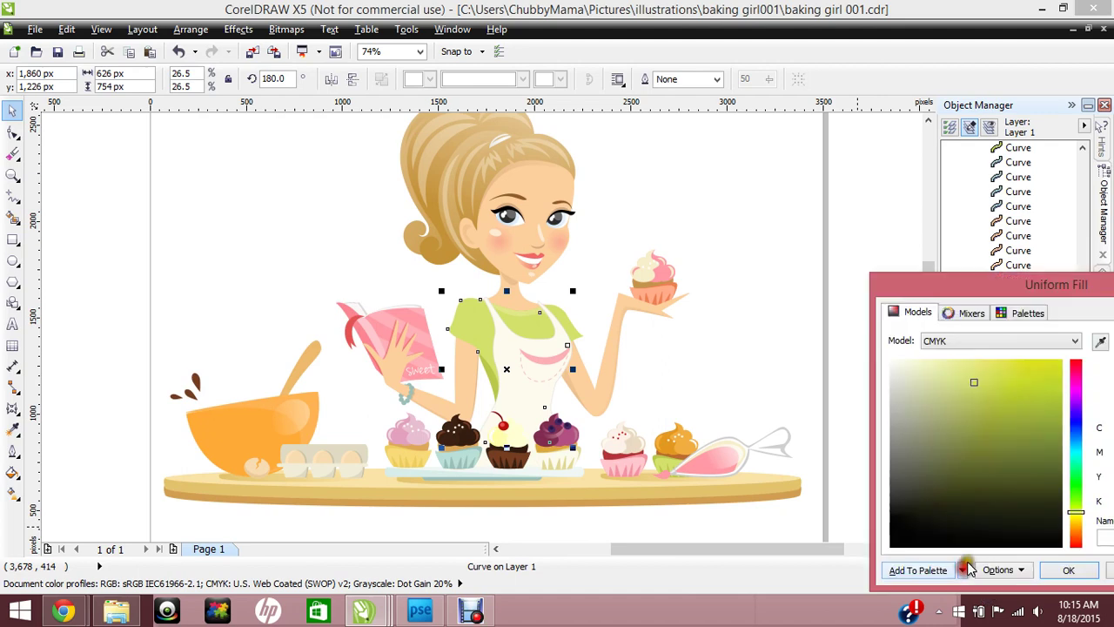
click(801, 256)
drag(908, 288, 736, 248)
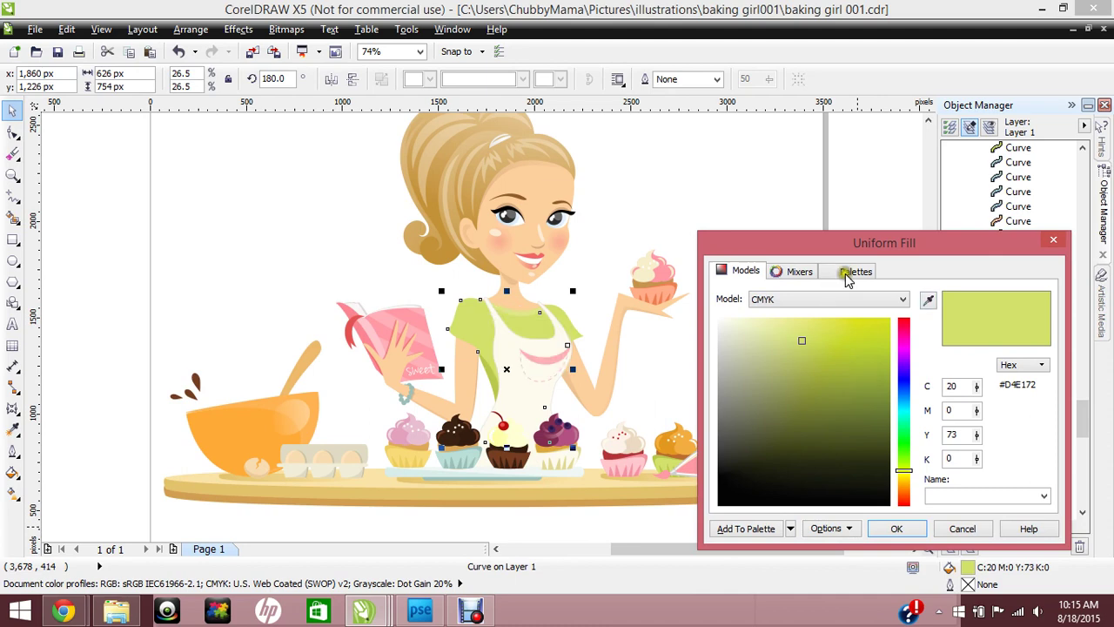
click(928, 299)
click(928, 299)
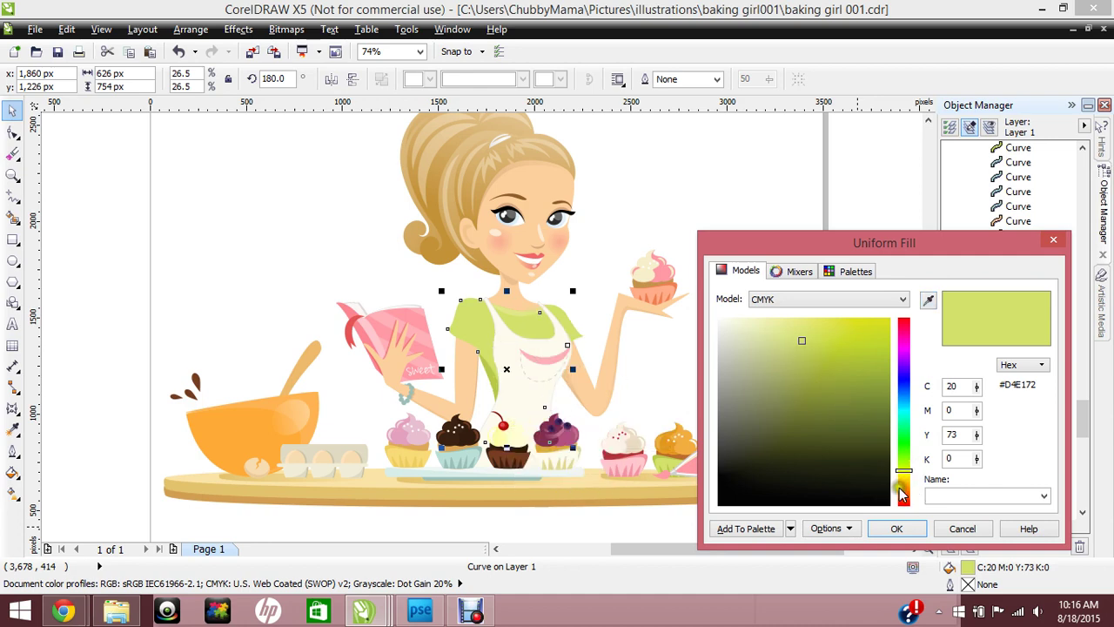
drag(905, 498, 921, 522)
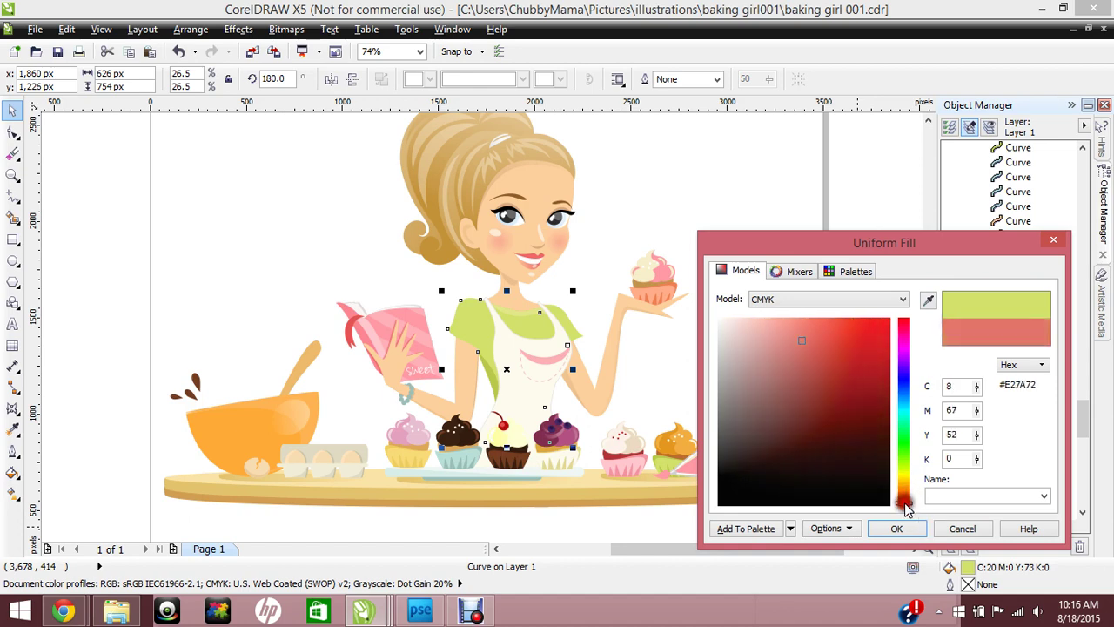
click(845, 341)
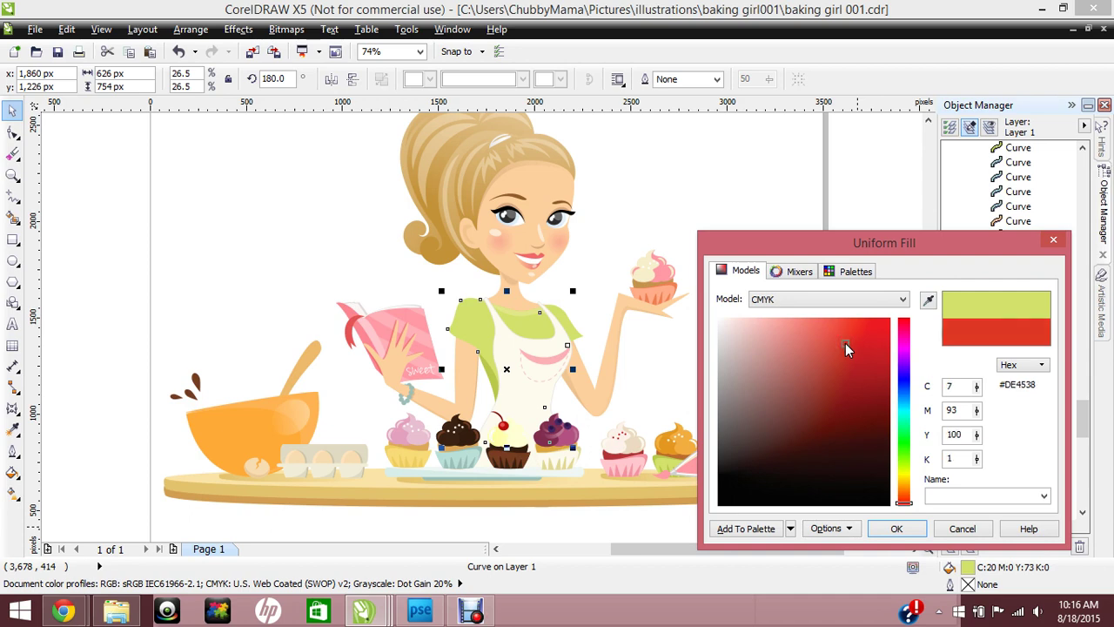
key(Return)
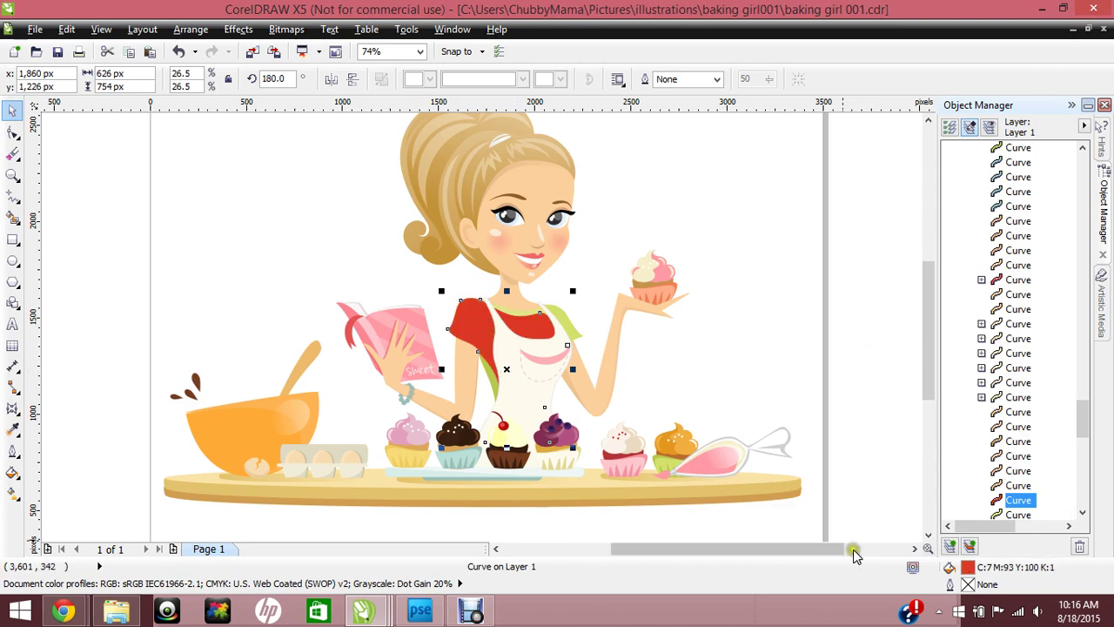
double_click(967, 572)
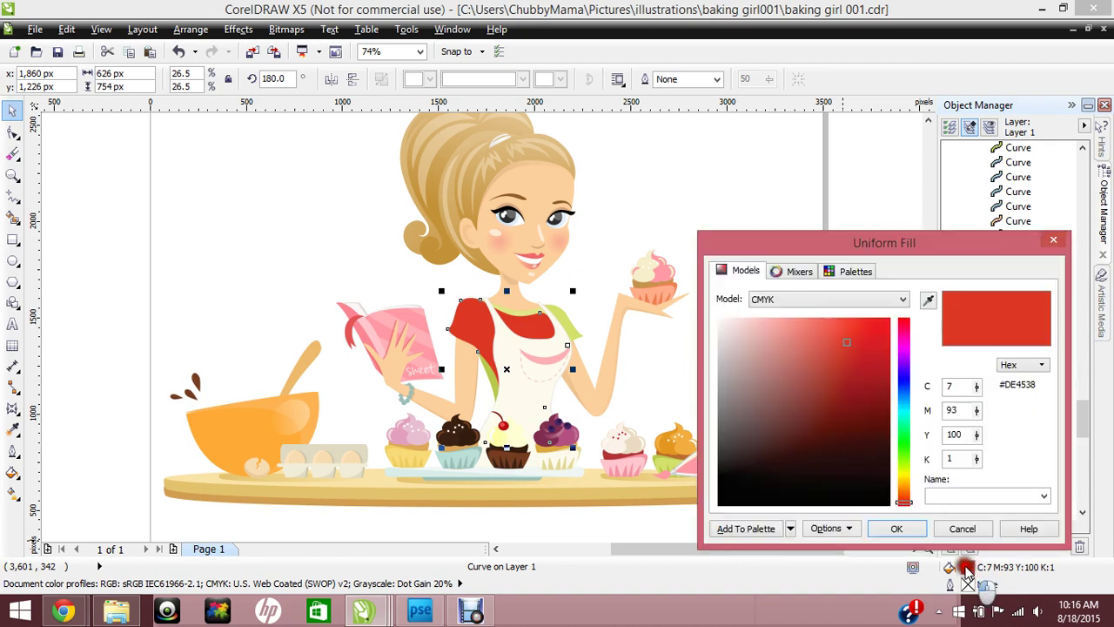
click(928, 298)
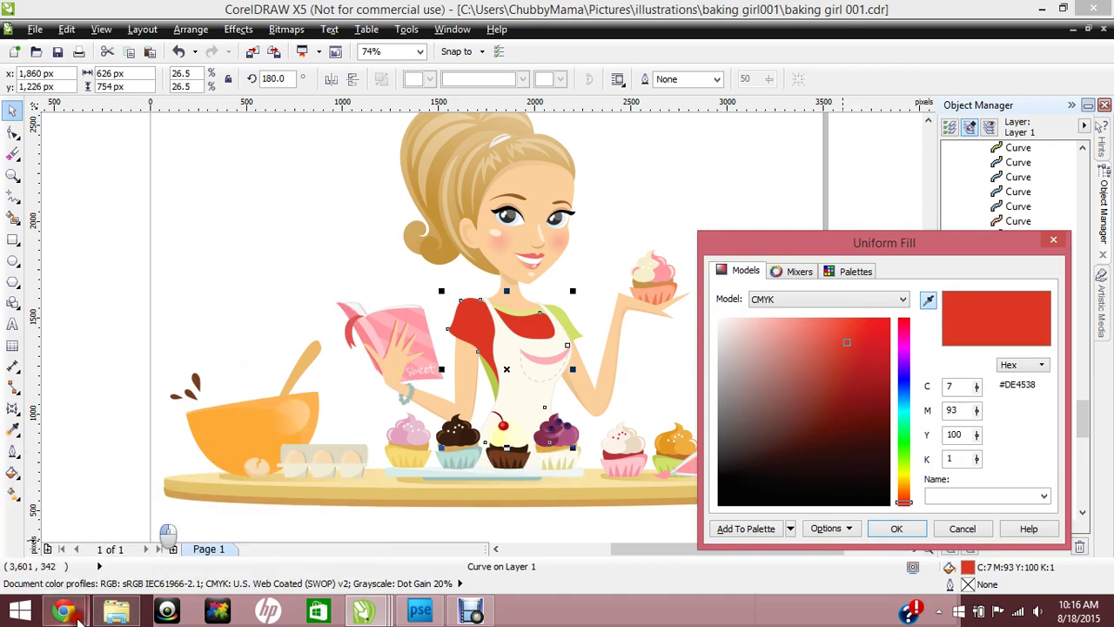
Go to design-seeds.com in the browser.
mouse_move(63, 609)
click(103, 548)
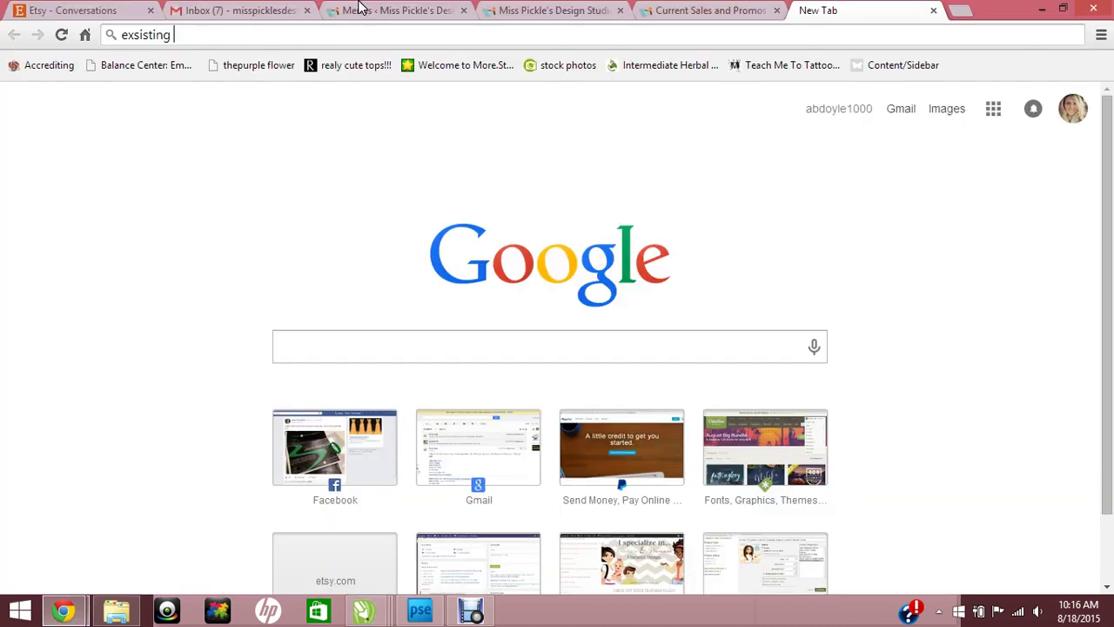
click(298, 38)
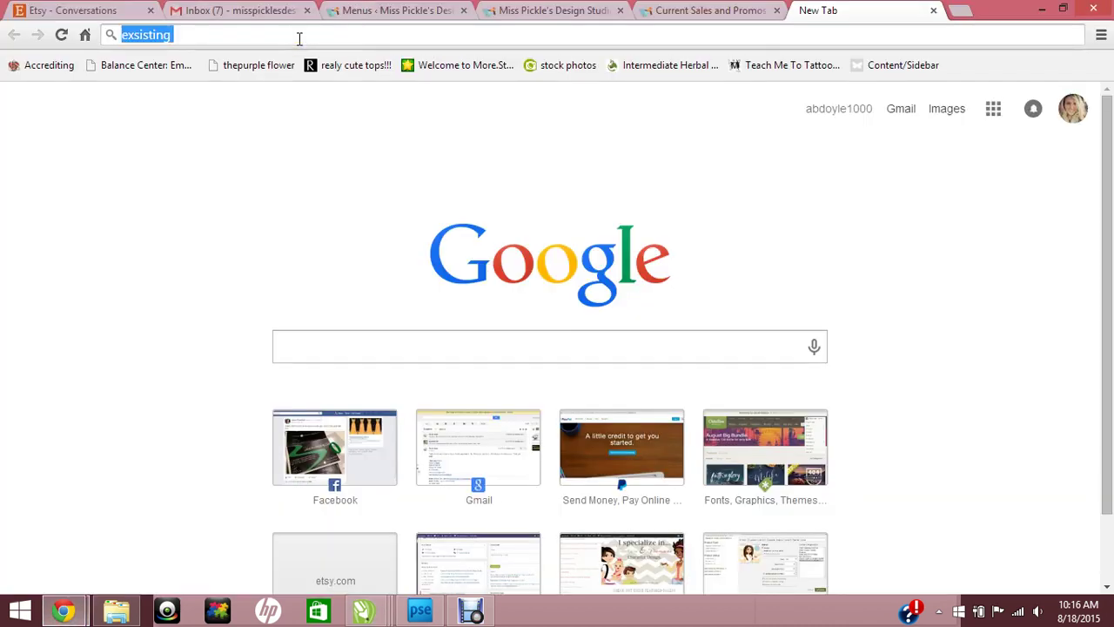
text(design-seed)
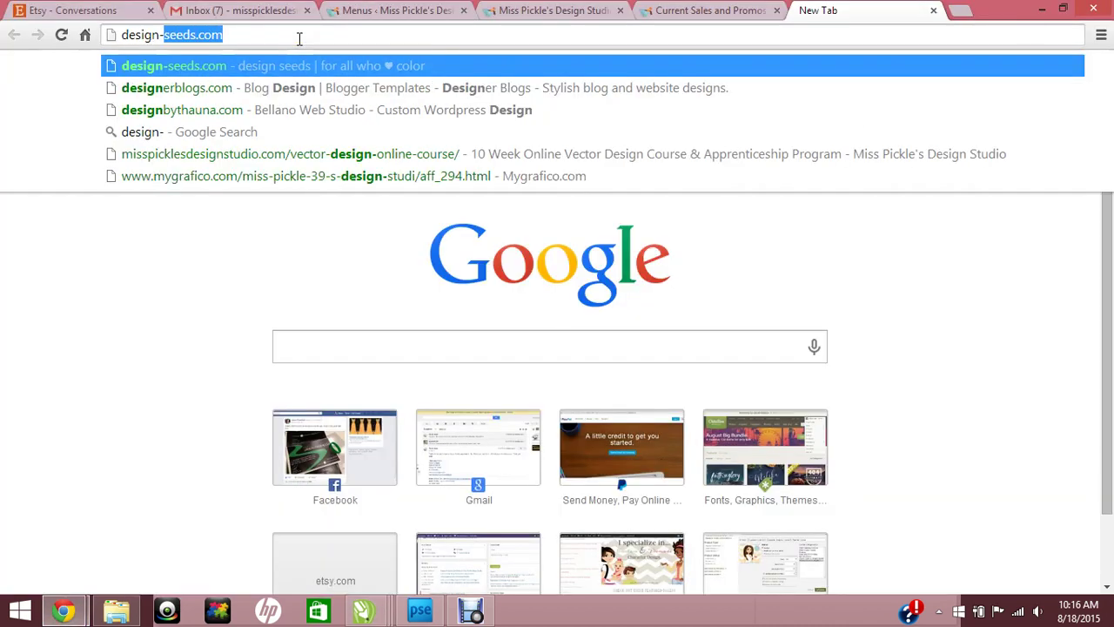
text(s.co)
key(Return)
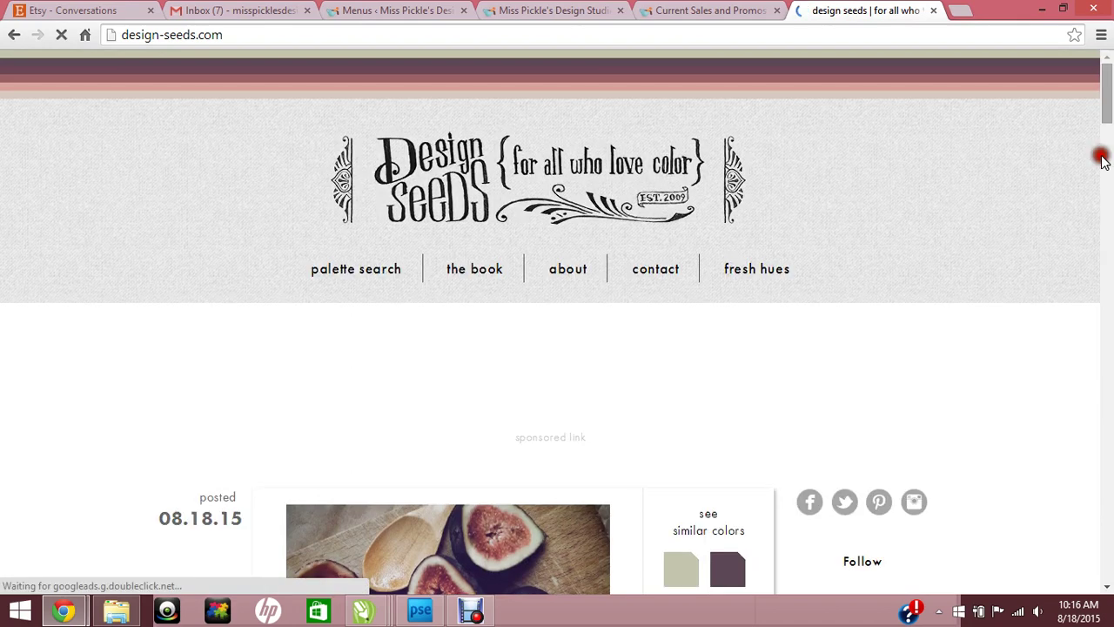
Scroll to the grey, teal and rust wall-photo palette, then return to CorelDRAW.
click(1101, 159)
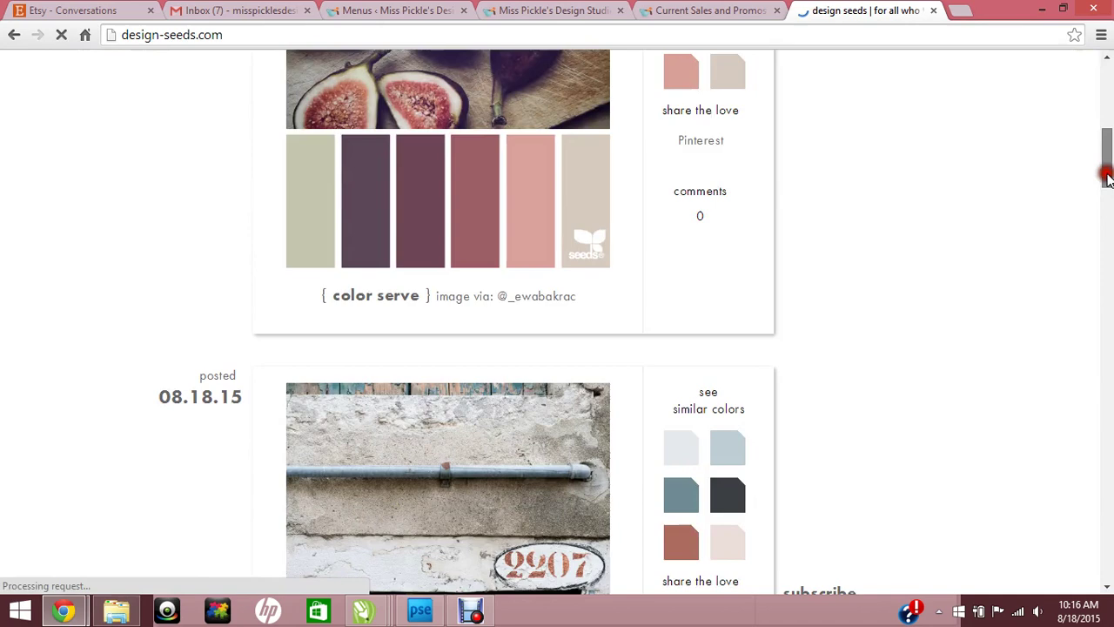
drag(1107, 179, 1107, 191)
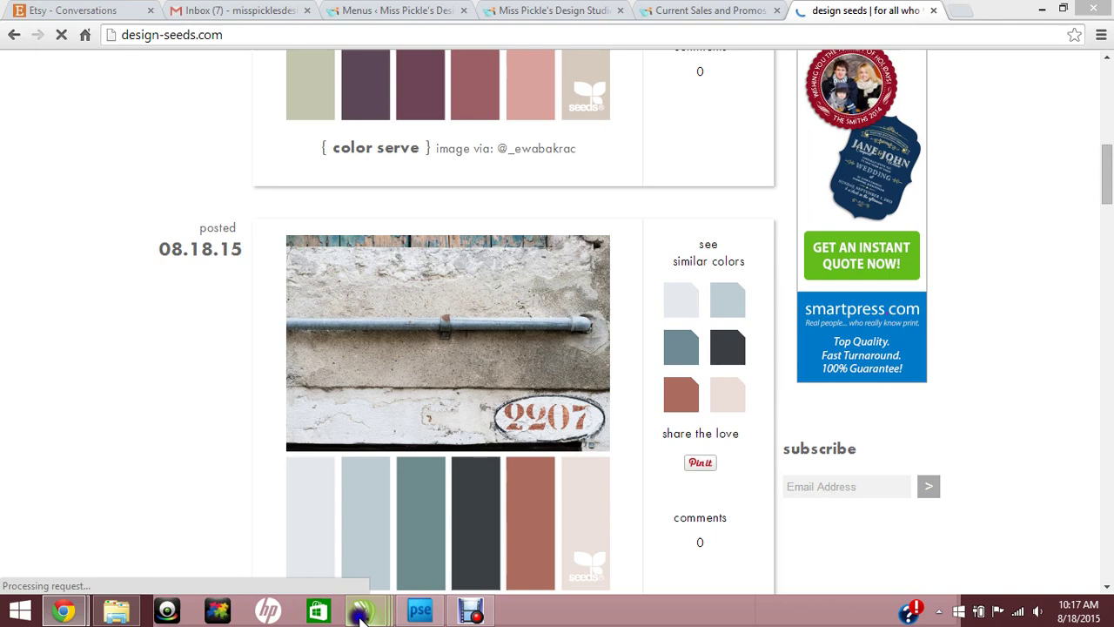
click(360, 615)
click(965, 597)
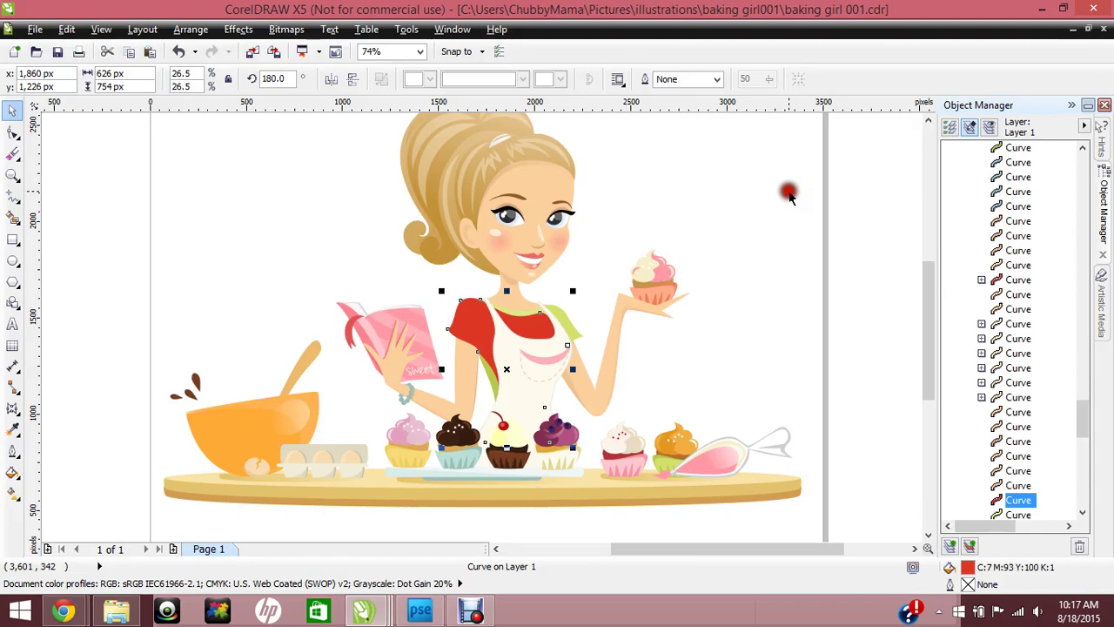
Paste the palette image, scale it to about 34% and move it to the top-left.
key(ctrl+v)
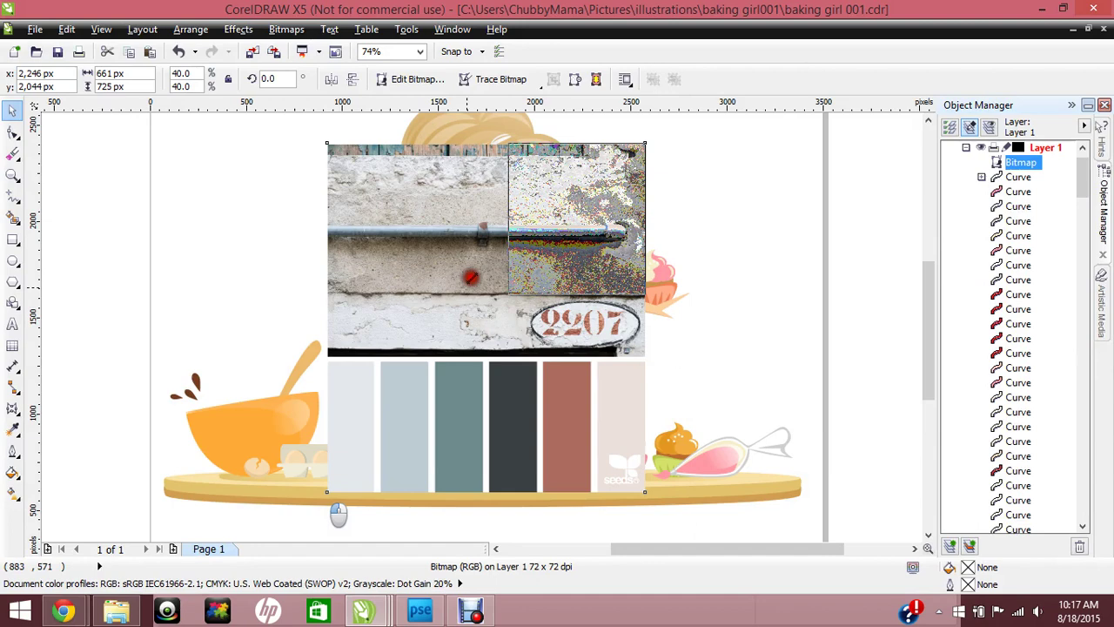
drag(328, 492, 537, 261)
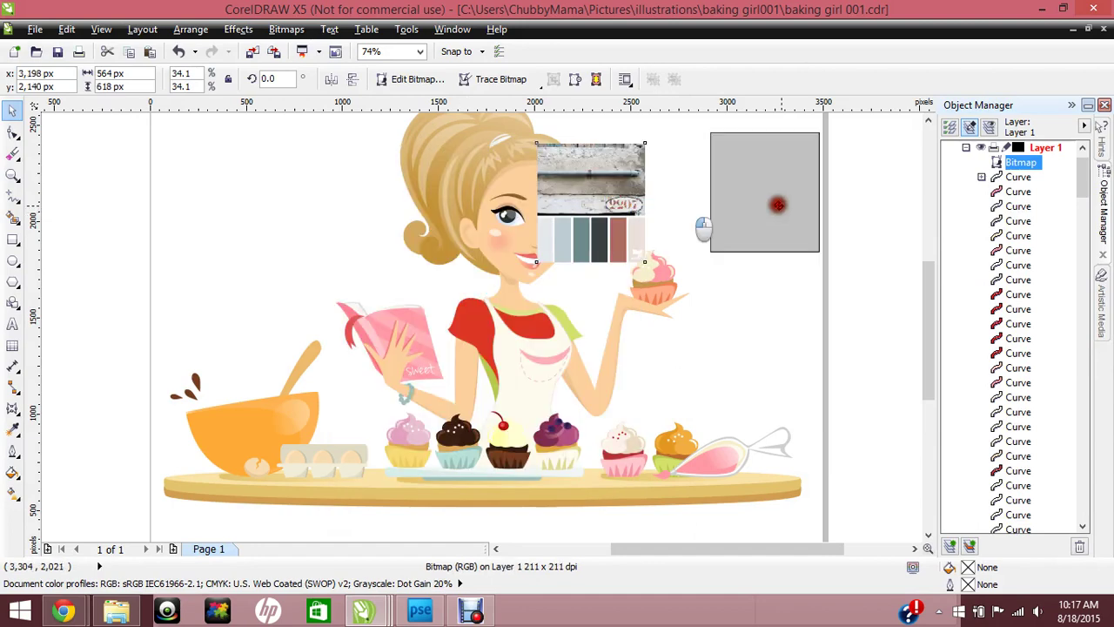
drag(777, 204, 222, 208)
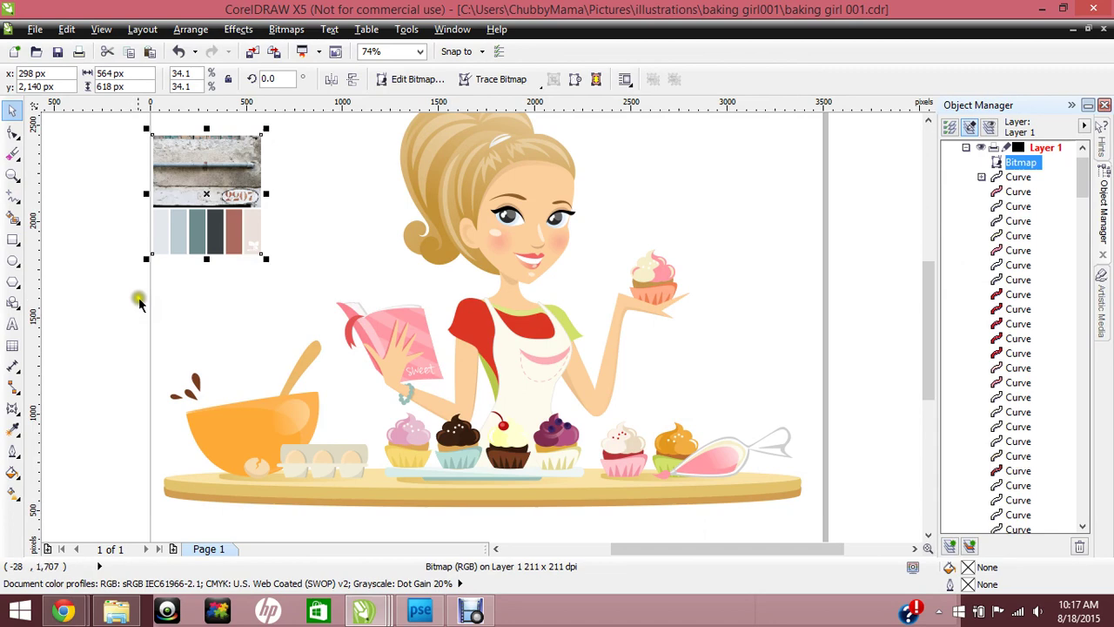
click(135, 342)
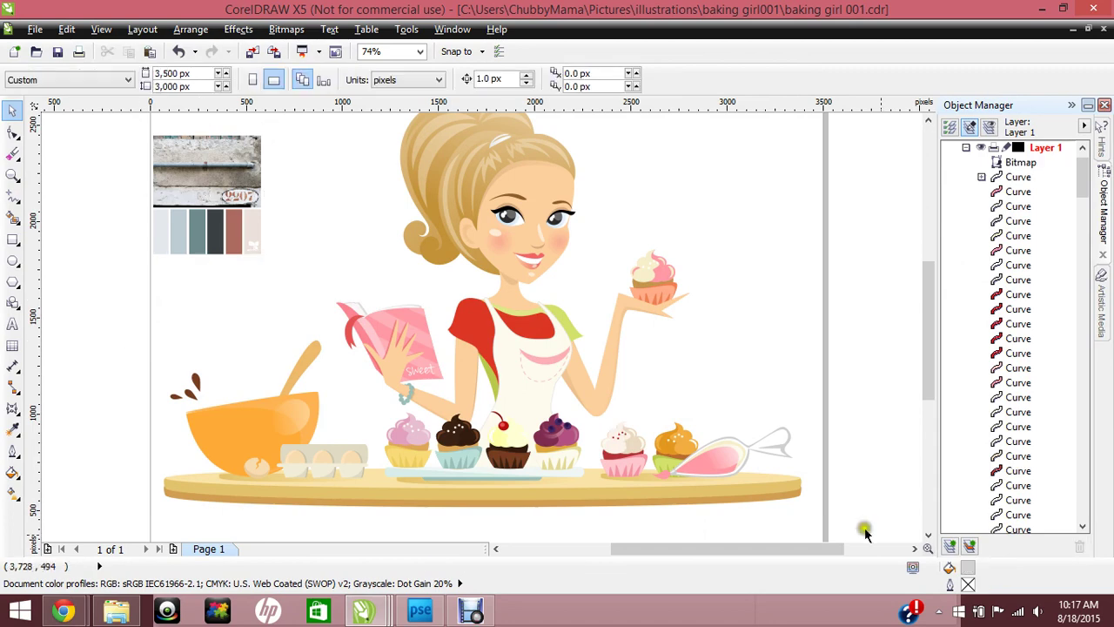
click(532, 332)
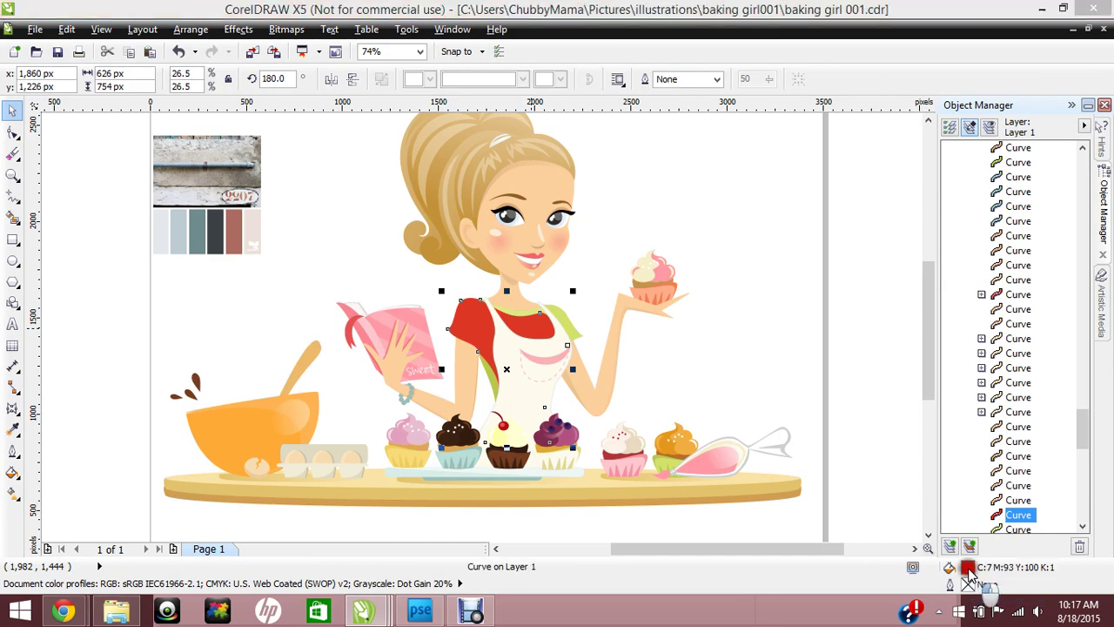
Fill the top with the palette's teal #6D8B8C, then delete the palette image.
double_click(967, 570)
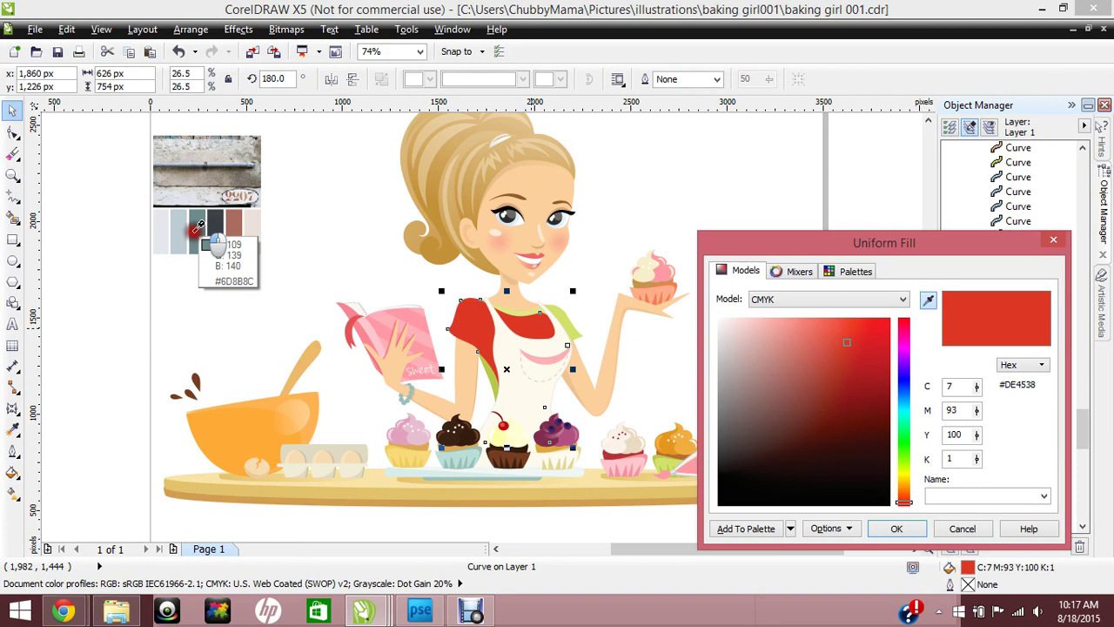
click(195, 229)
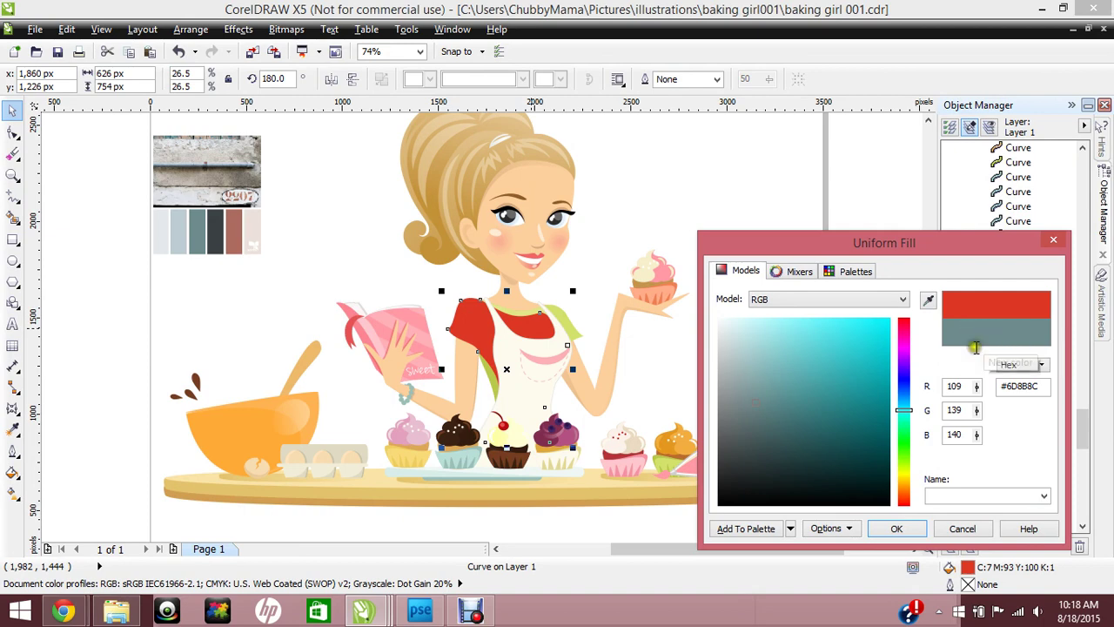
click(897, 531)
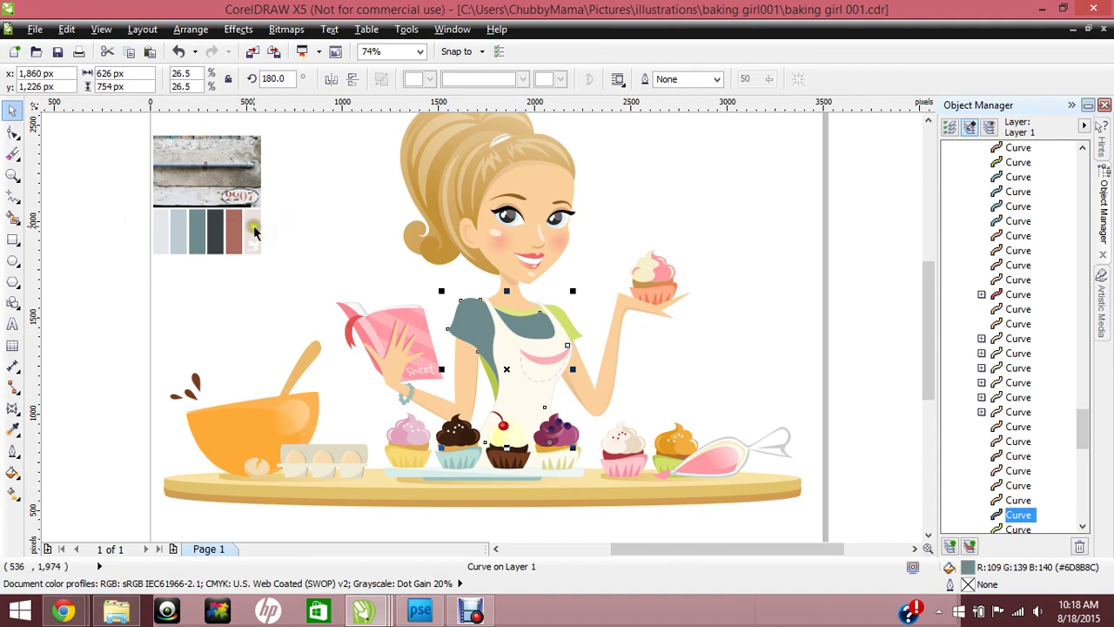
click(254, 230)
key(Delete)
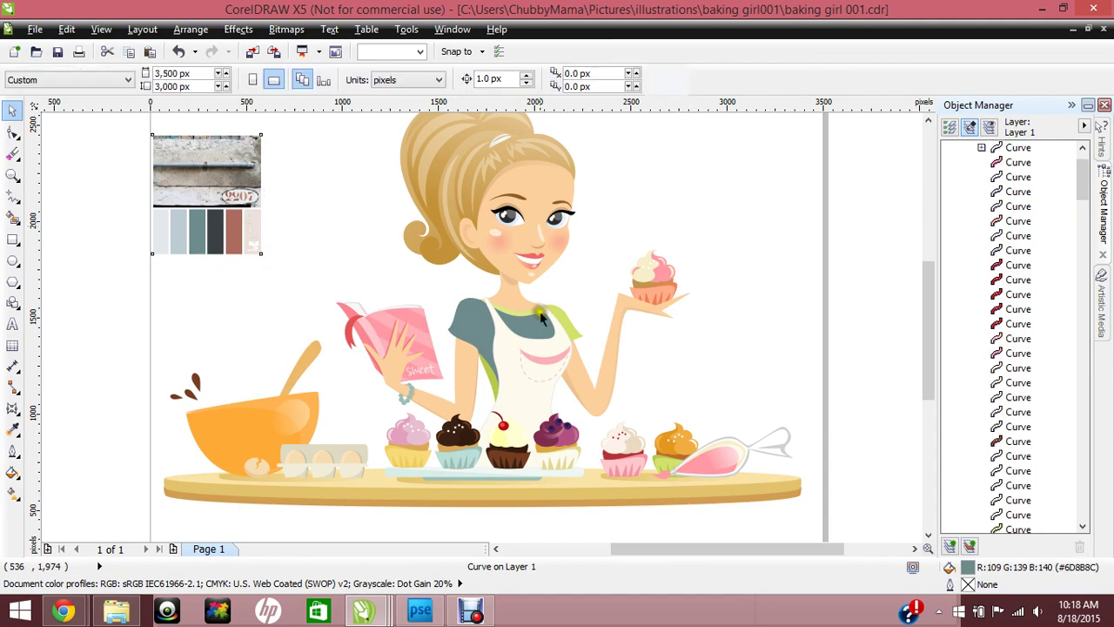
Refill the green neck strap with lavender PANTONE 5295 C (#AFA6BC) from the palettes.
click(560, 319)
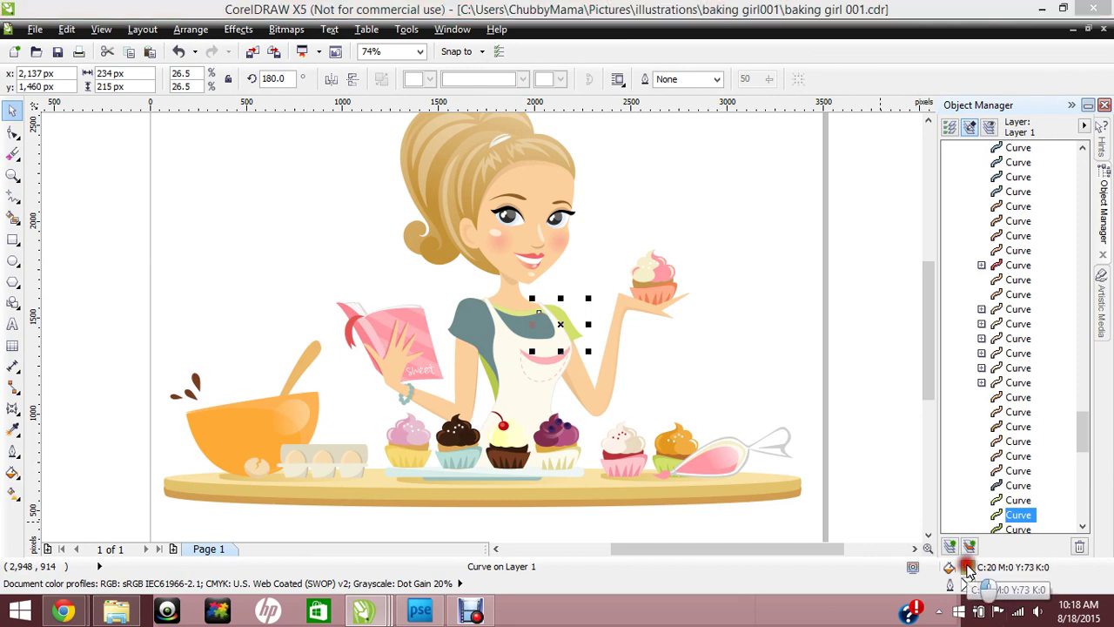
double_click(968, 567)
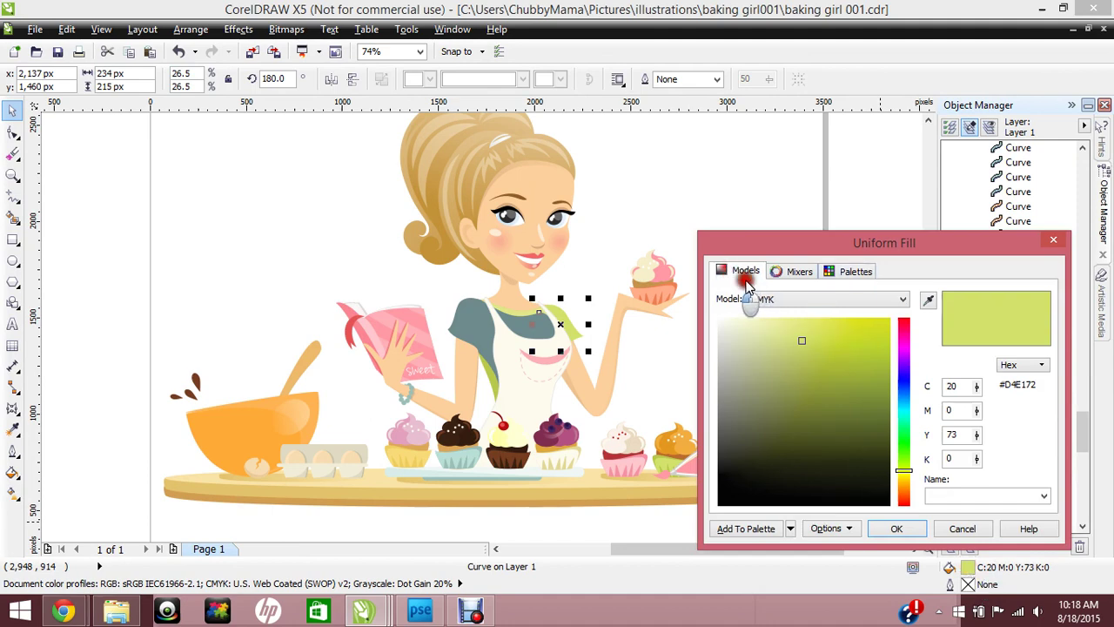
mouse_move(822, 382)
mouse_down()
mouse_move(759, 348)
mouse_move(796, 370)
mouse_move(801, 353)
mouse_move(815, 369)
mouse_up()
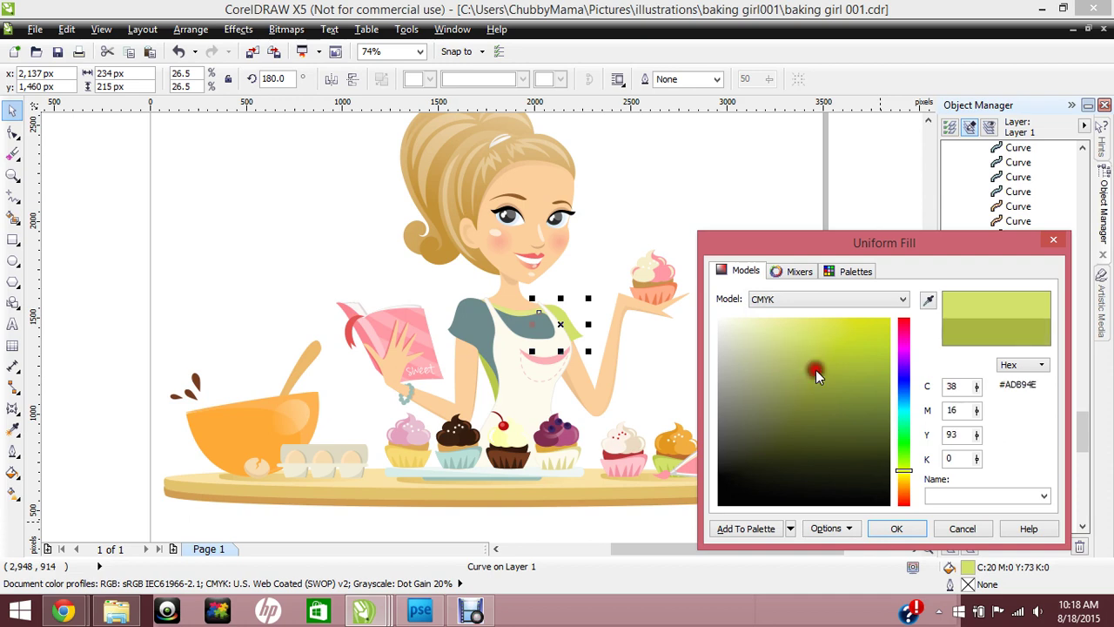
click(900, 404)
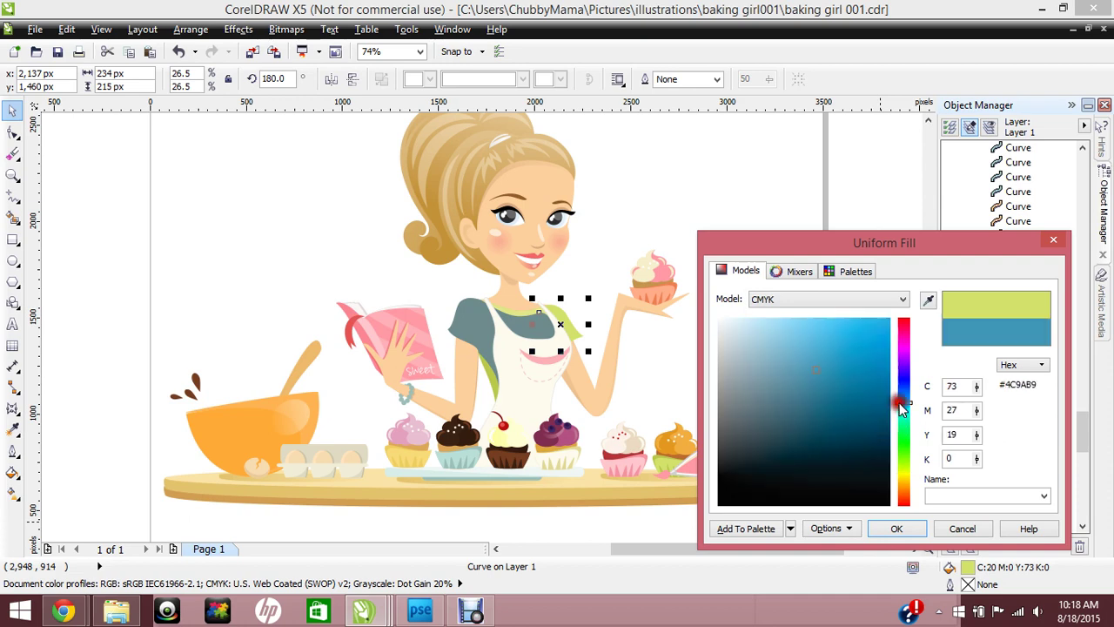
click(853, 271)
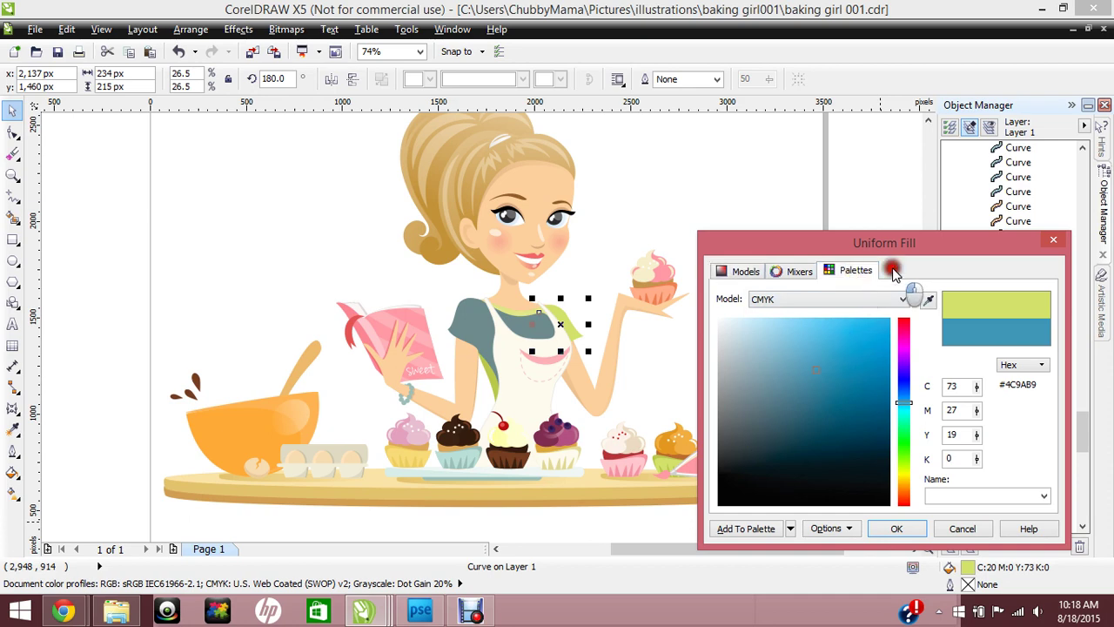
click(858, 274)
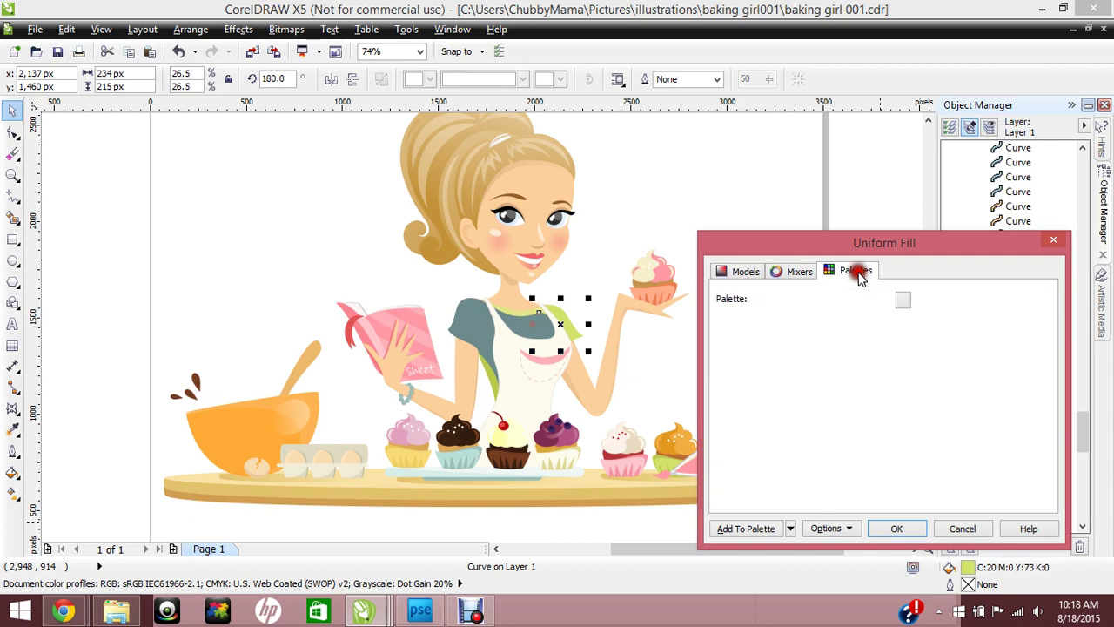
click(902, 454)
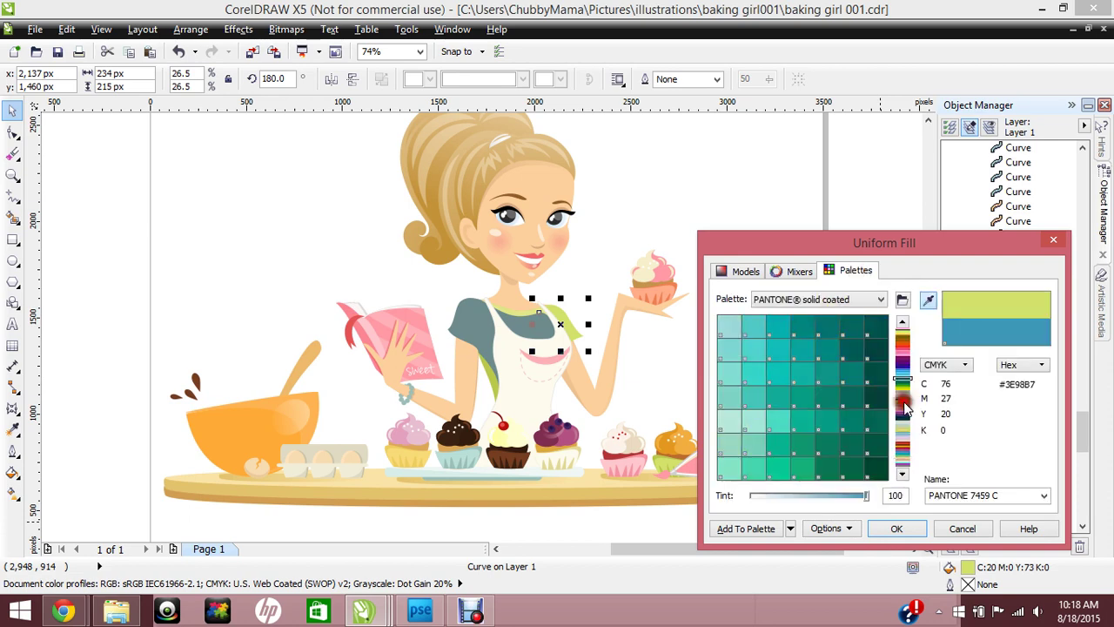
click(904, 400)
click(905, 422)
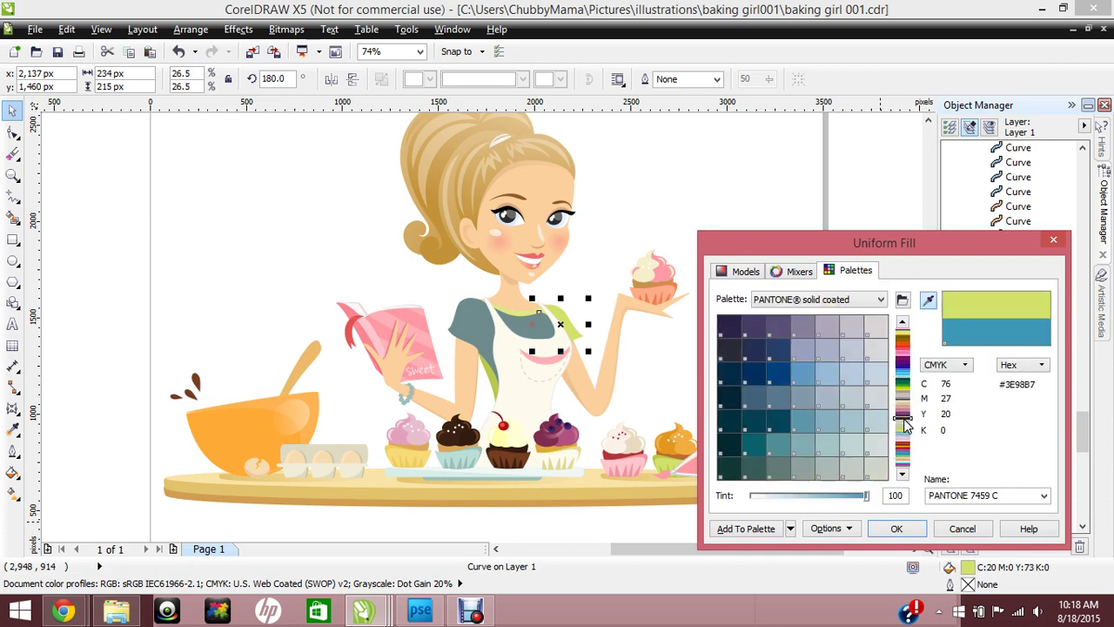
click(851, 375)
click(827, 326)
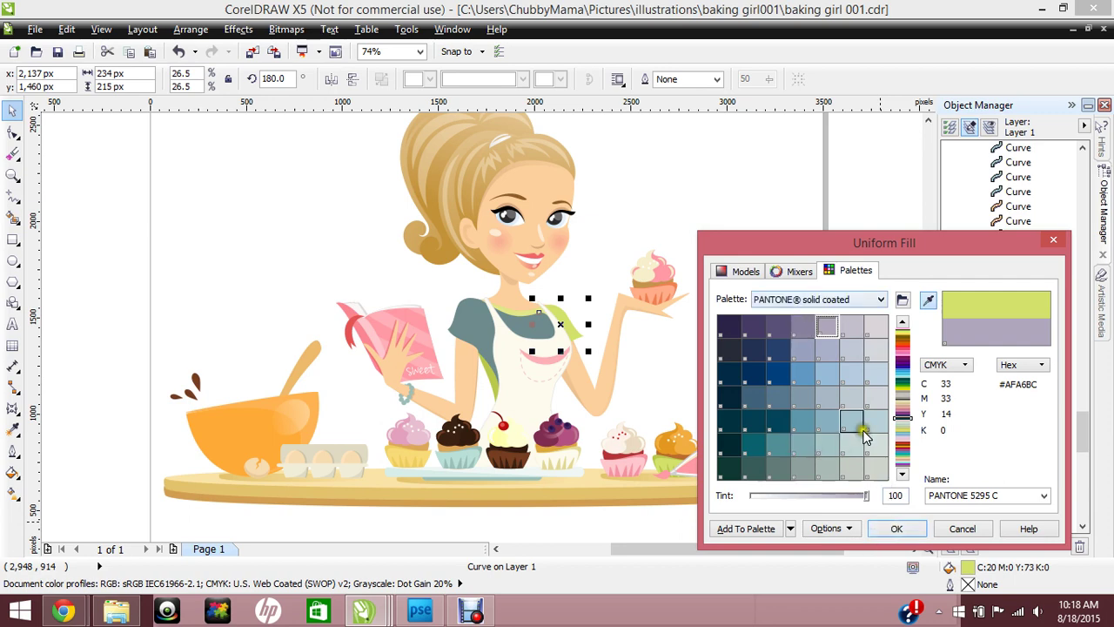
click(877, 533)
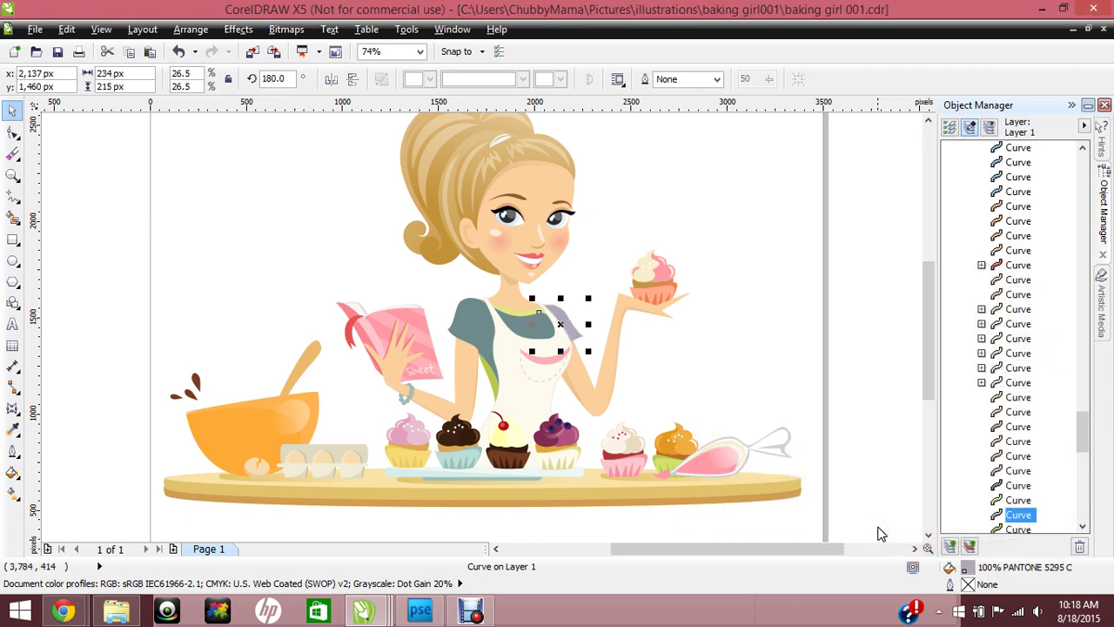
Deselect the strap and select the girl's fountain-filled hair curve instead.
click(787, 386)
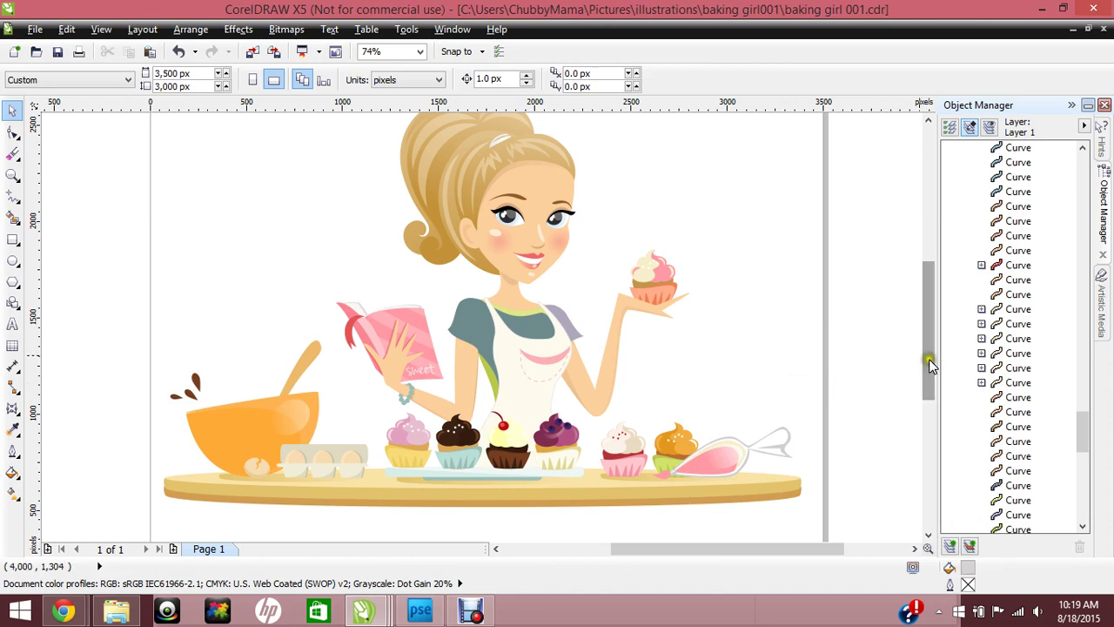
drag(930, 366, 929, 355)
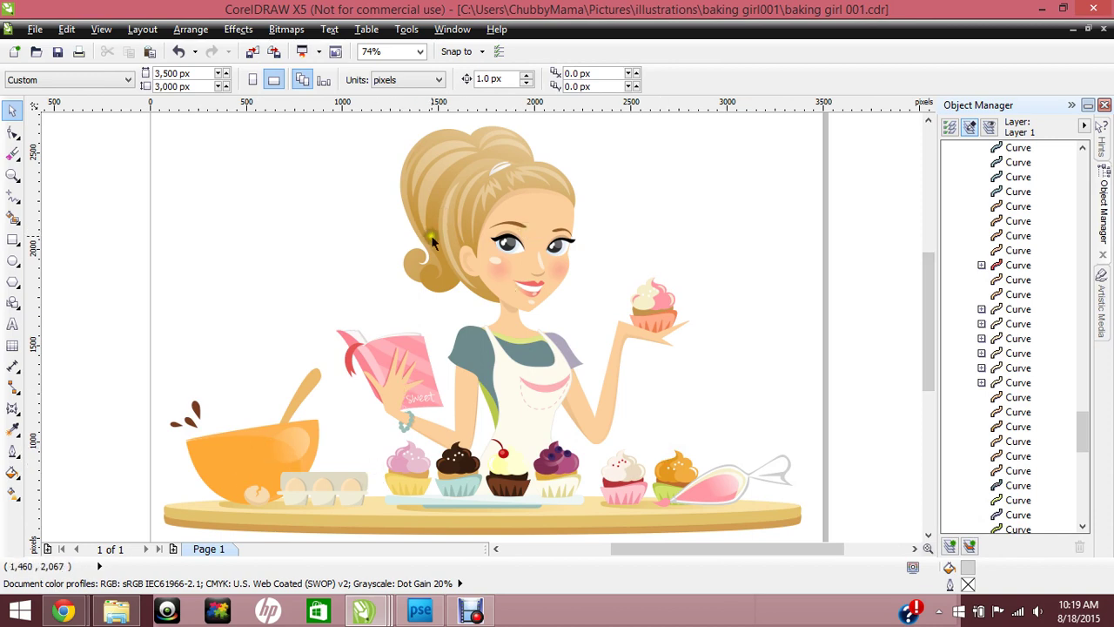
click(431, 237)
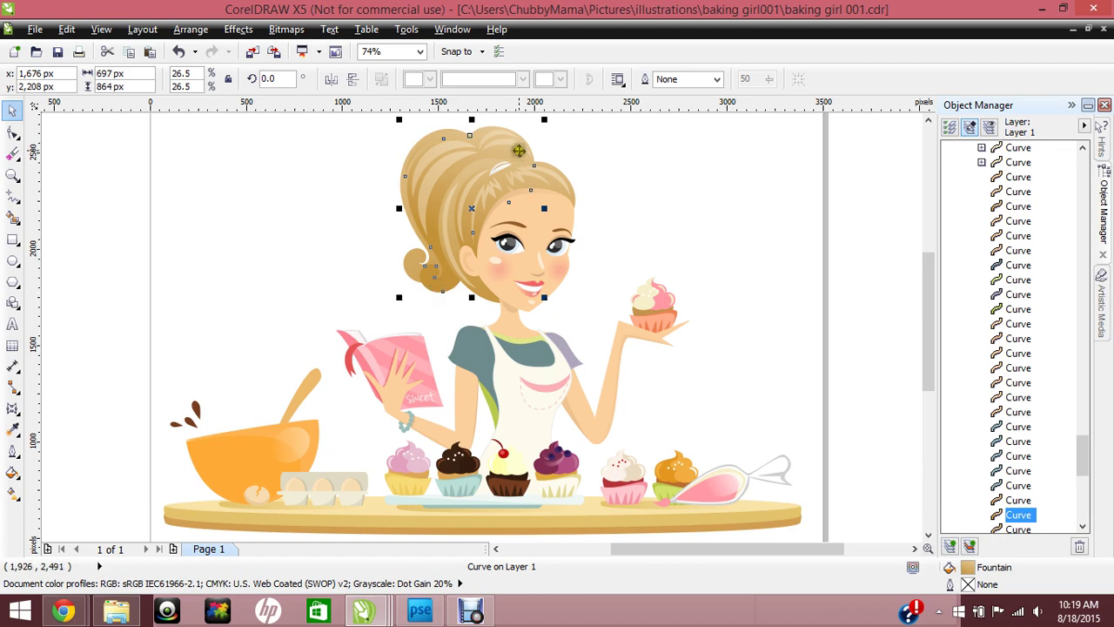
Open the hair's Fountain Fill dialog and browse the From colour palette.
double_click(969, 567)
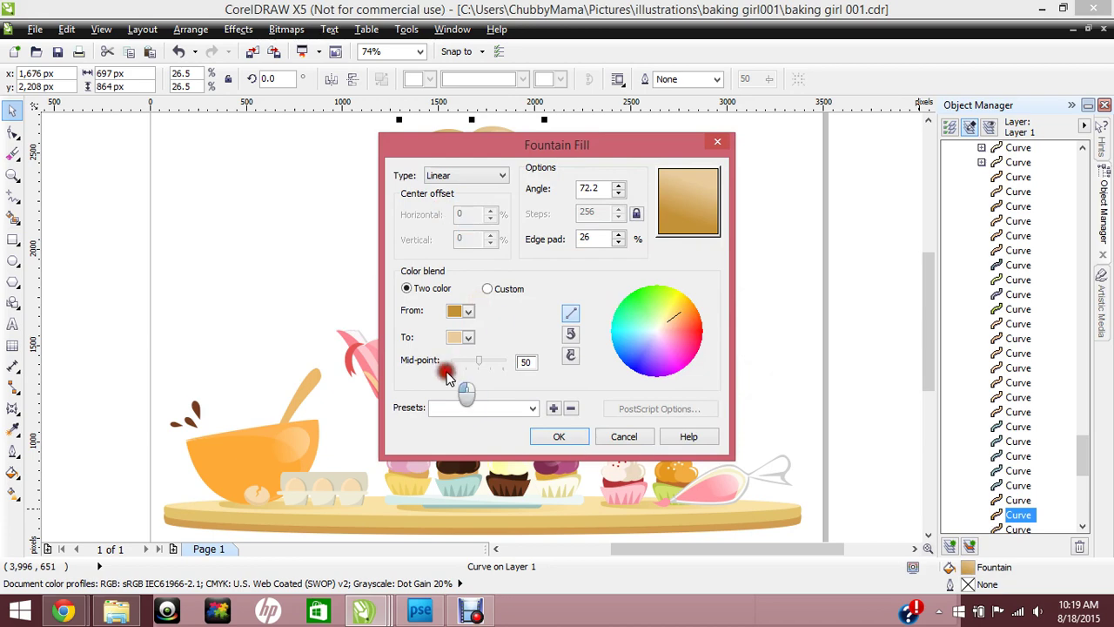
click(544, 432)
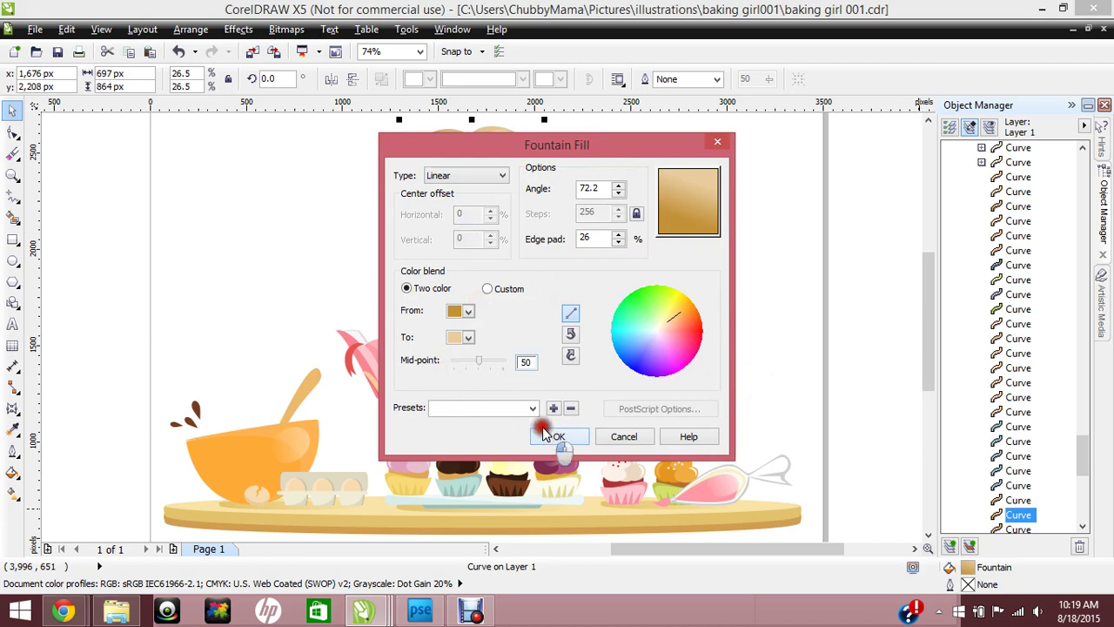
click(454, 336)
click(441, 152)
click(466, 312)
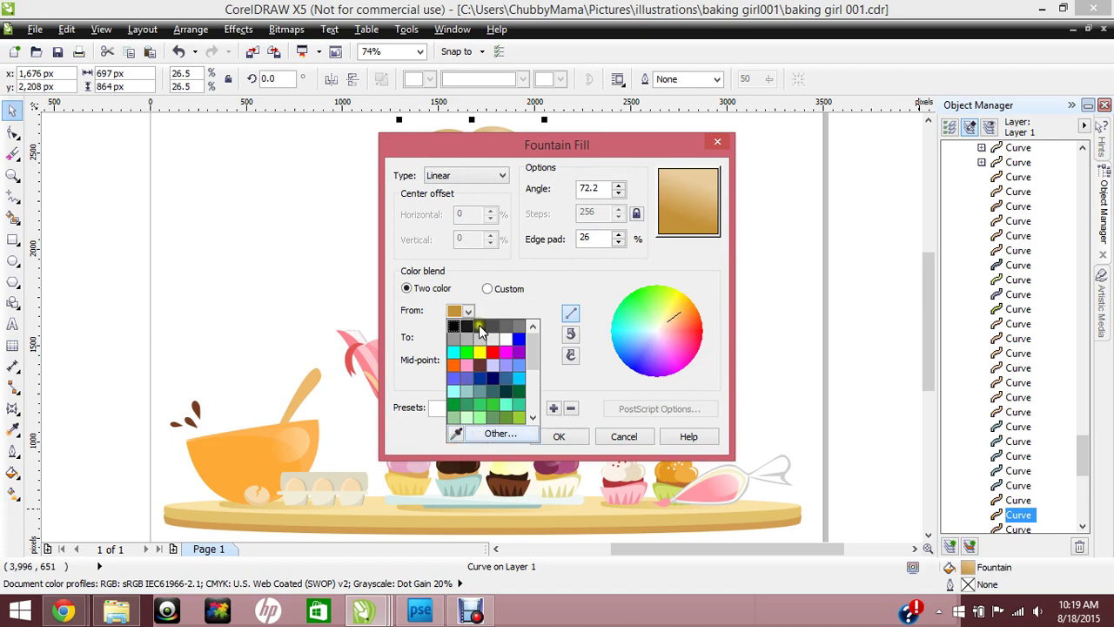
click(533, 348)
drag(533, 348, 534, 374)
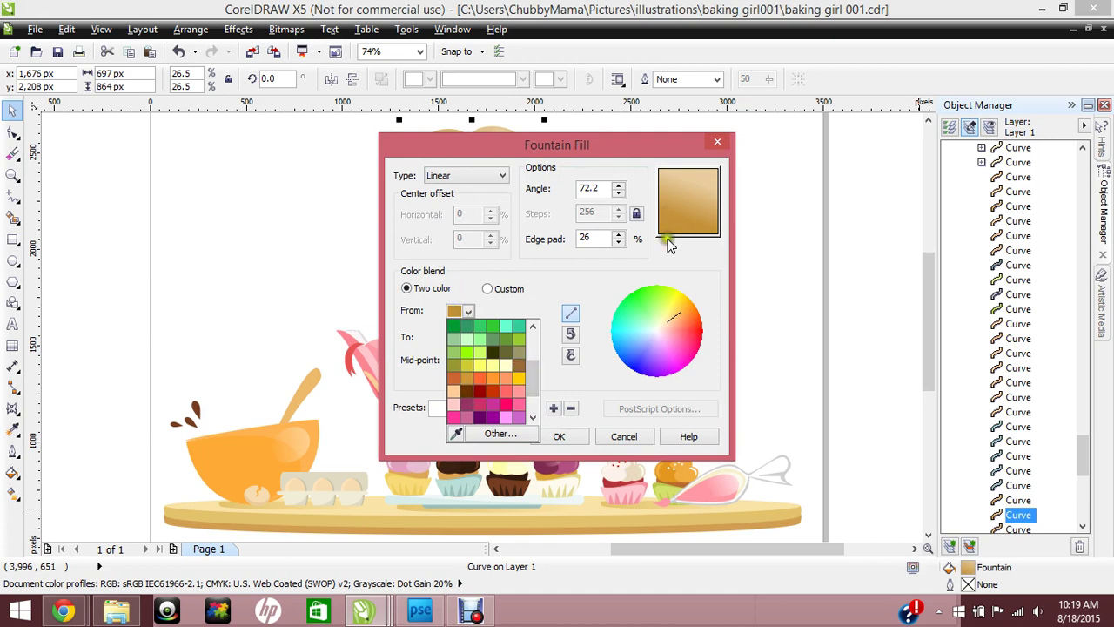
click(540, 301)
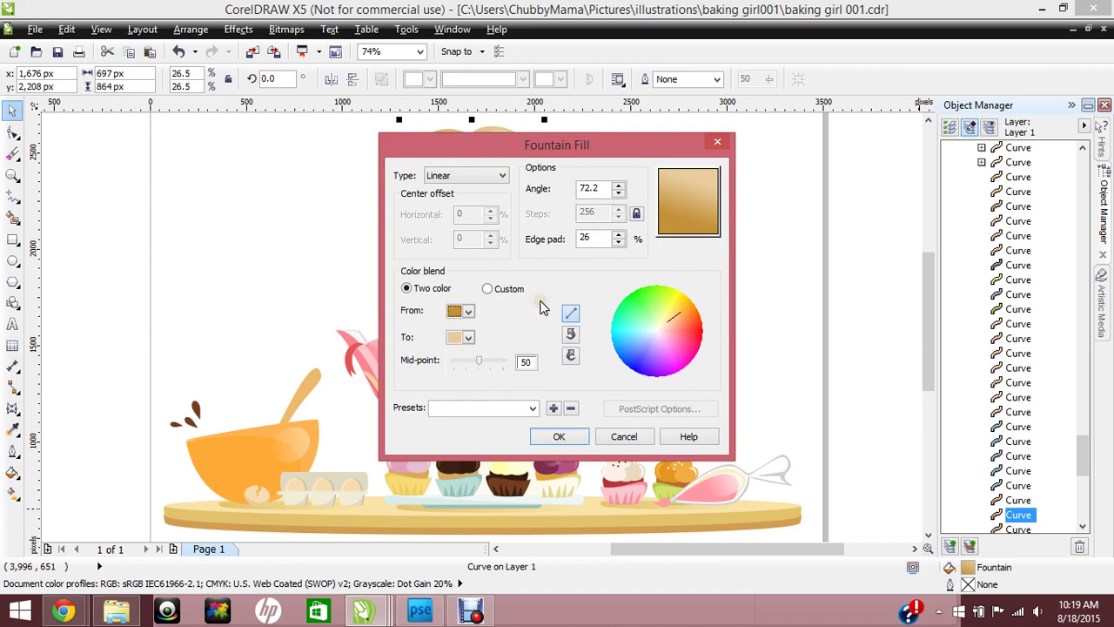
Try a dark brown From colour and golden brown To colour from the palette.
click(468, 312)
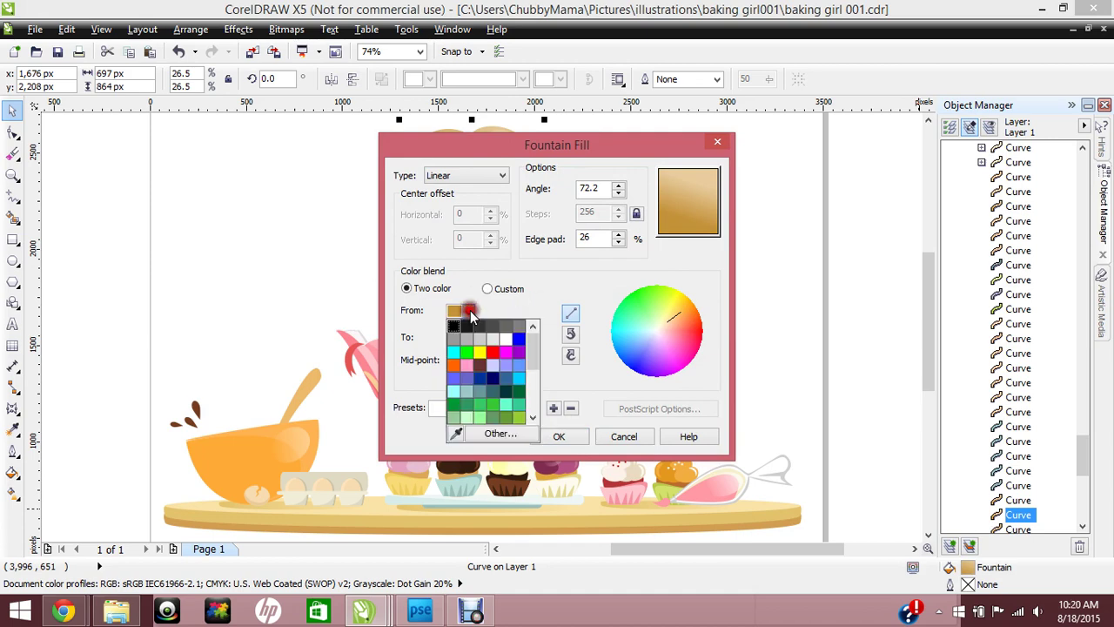
click(531, 372)
scroll(531, 373, down, 2)
click(466, 408)
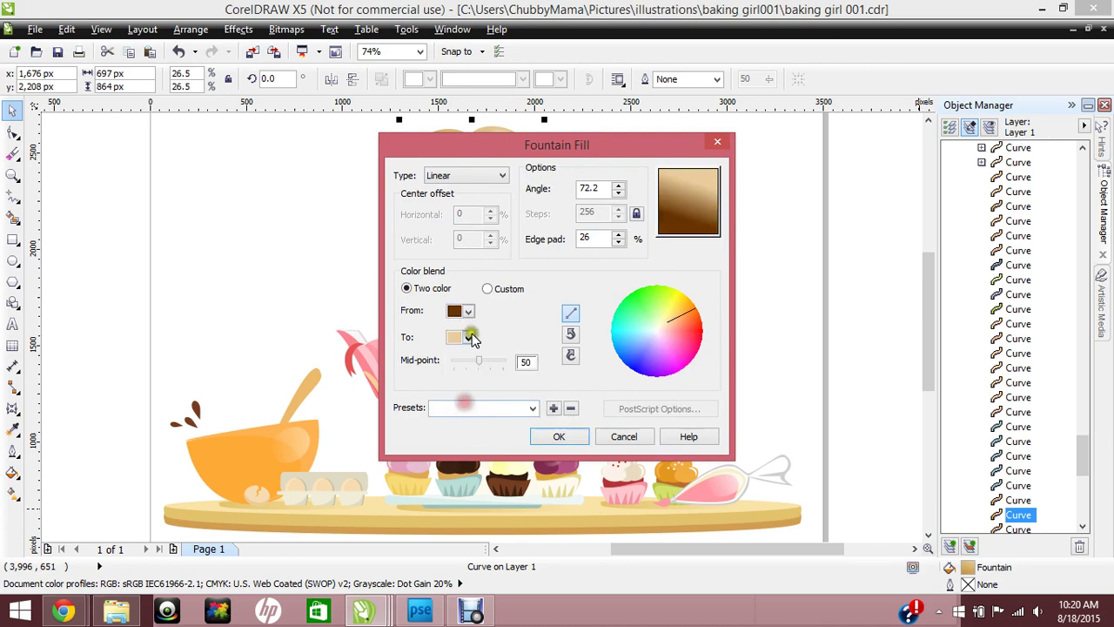
click(467, 337)
scroll(533, 383, down, 2)
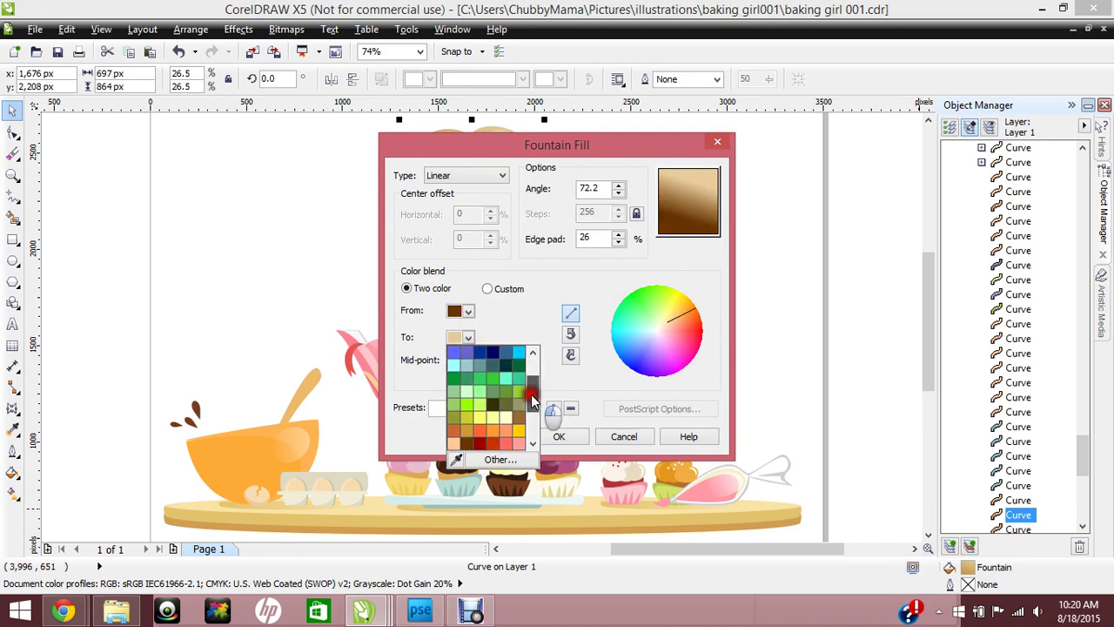
click(470, 418)
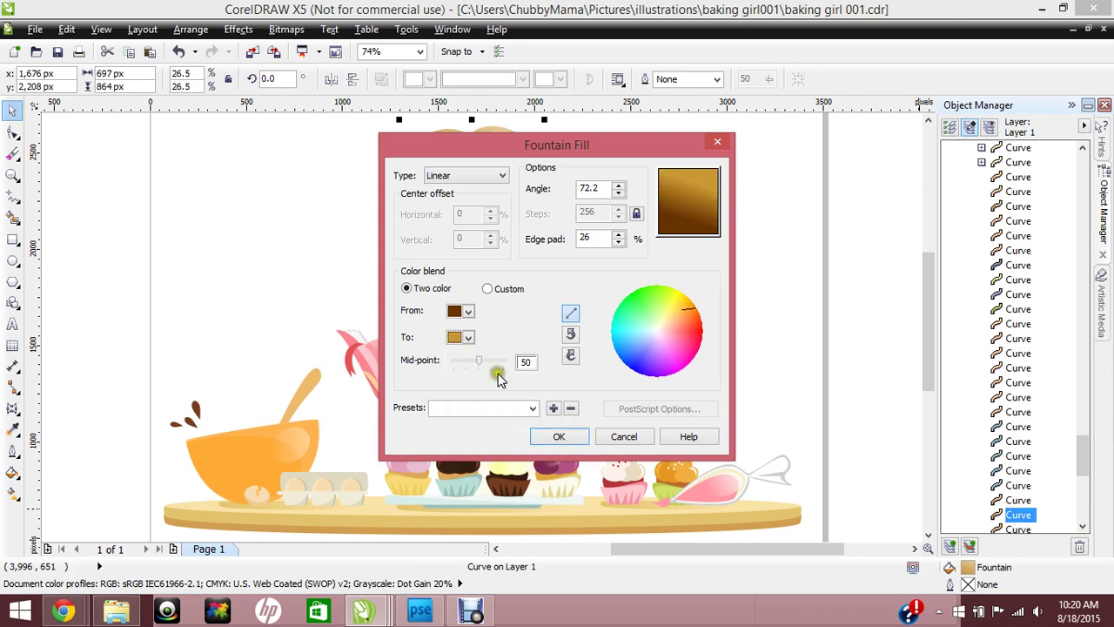
Eyedrop the cupcake brown as the From colour and copy it into To.
click(468, 312)
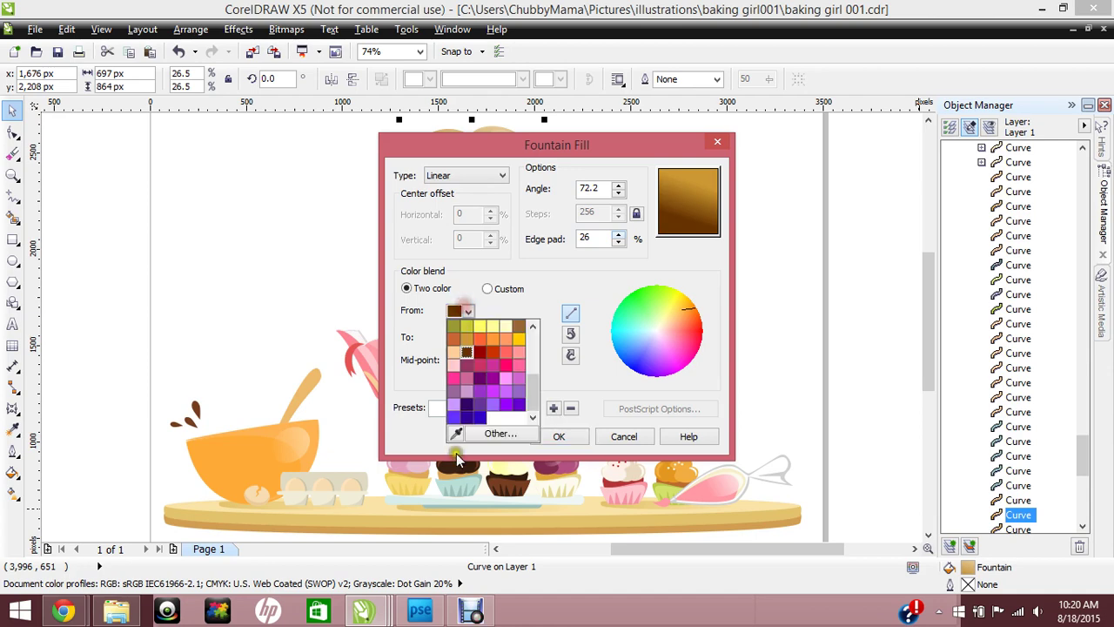
click(453, 434)
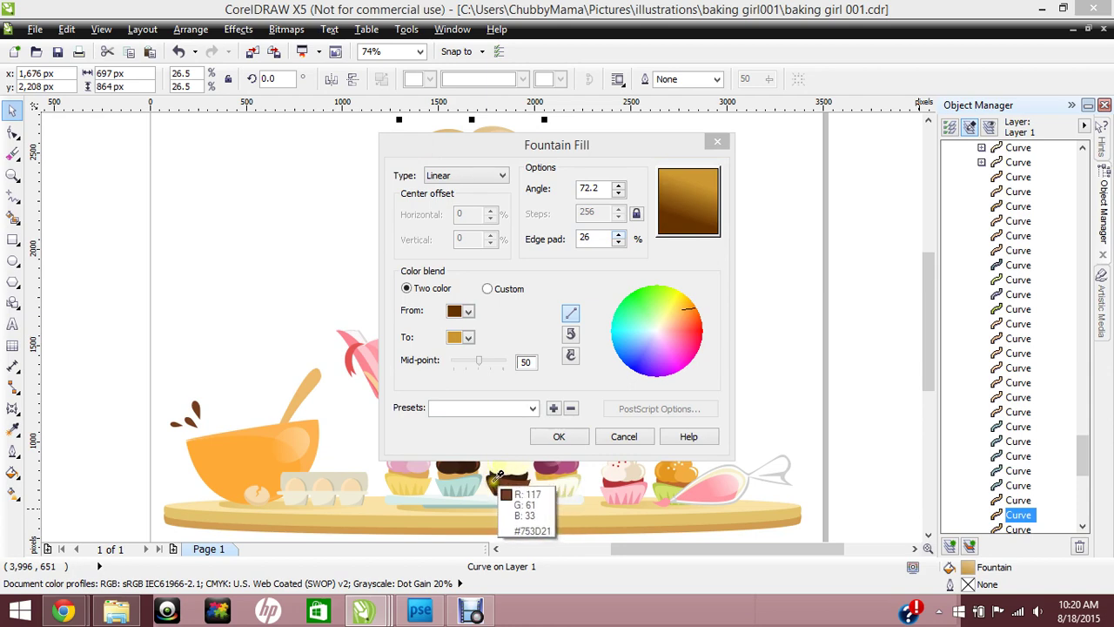
click(504, 489)
click(466, 338)
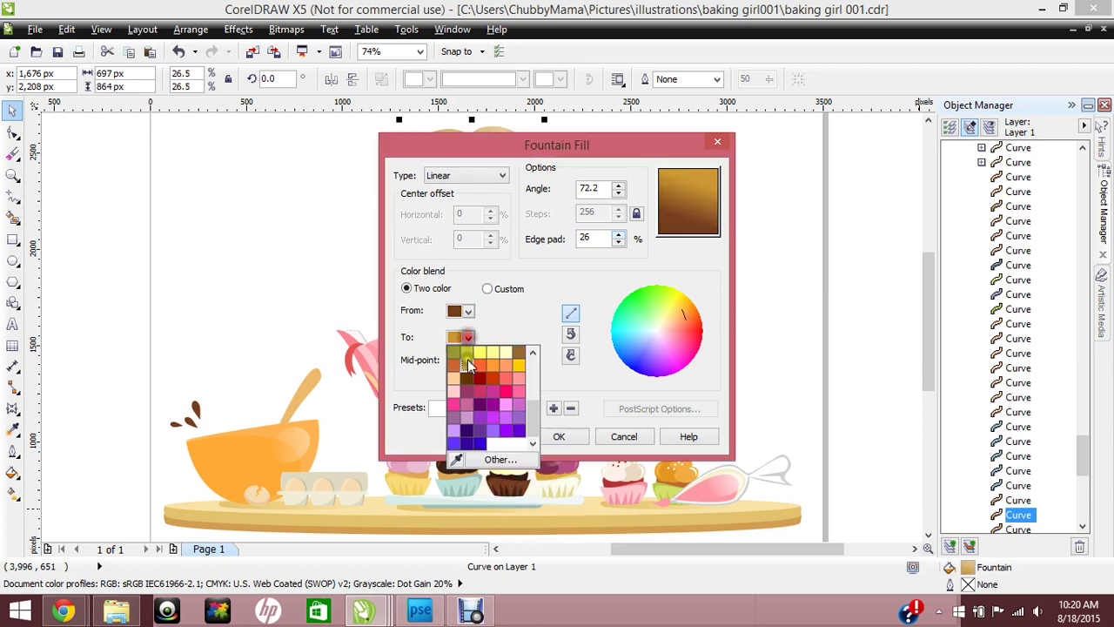
click(454, 463)
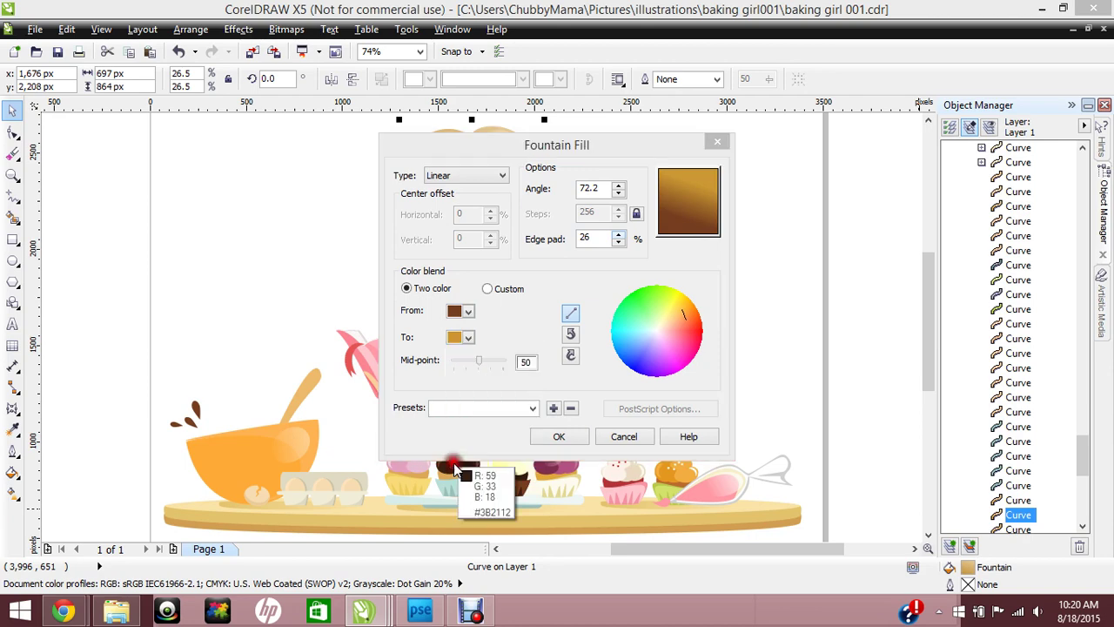
click(454, 311)
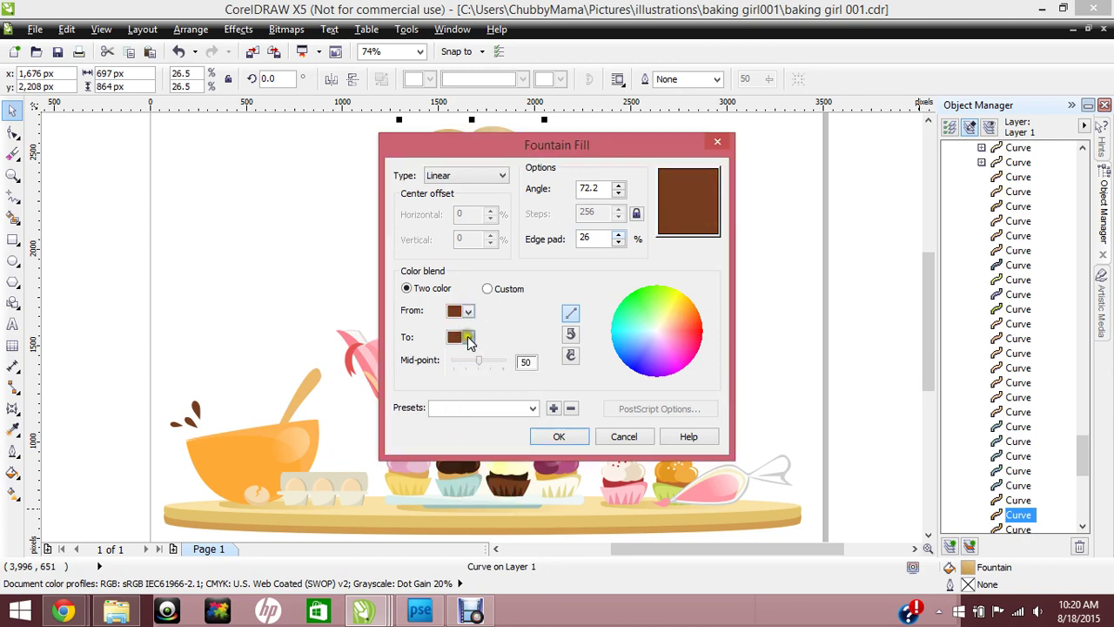
Set the To colour to the slightly lighter brown #994F29 via the custom colour chooser.
click(467, 337)
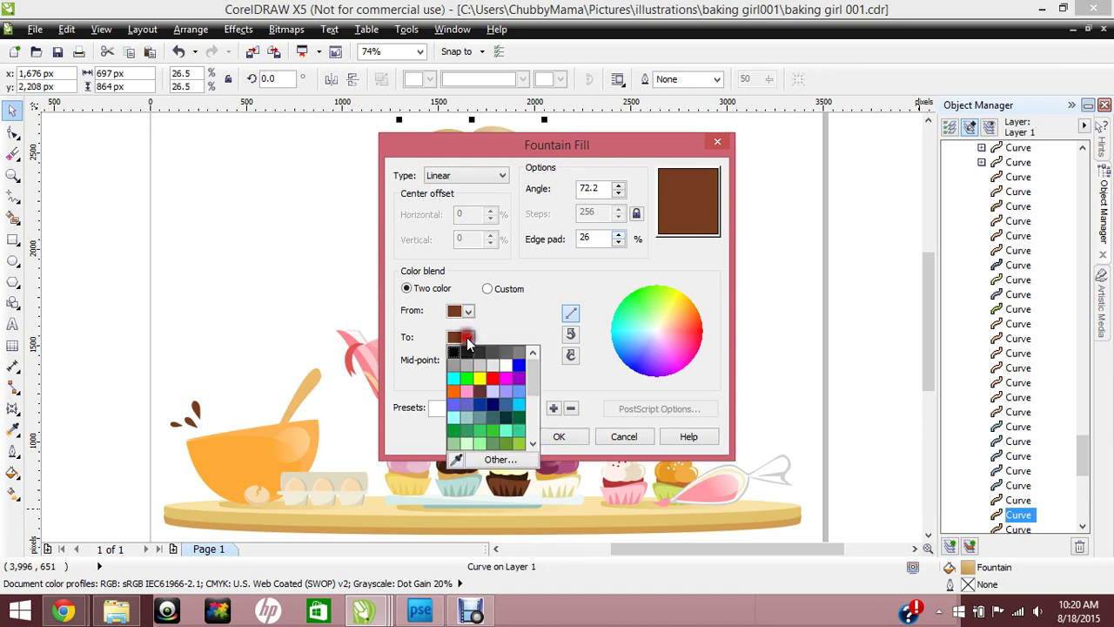
click(488, 461)
click(493, 460)
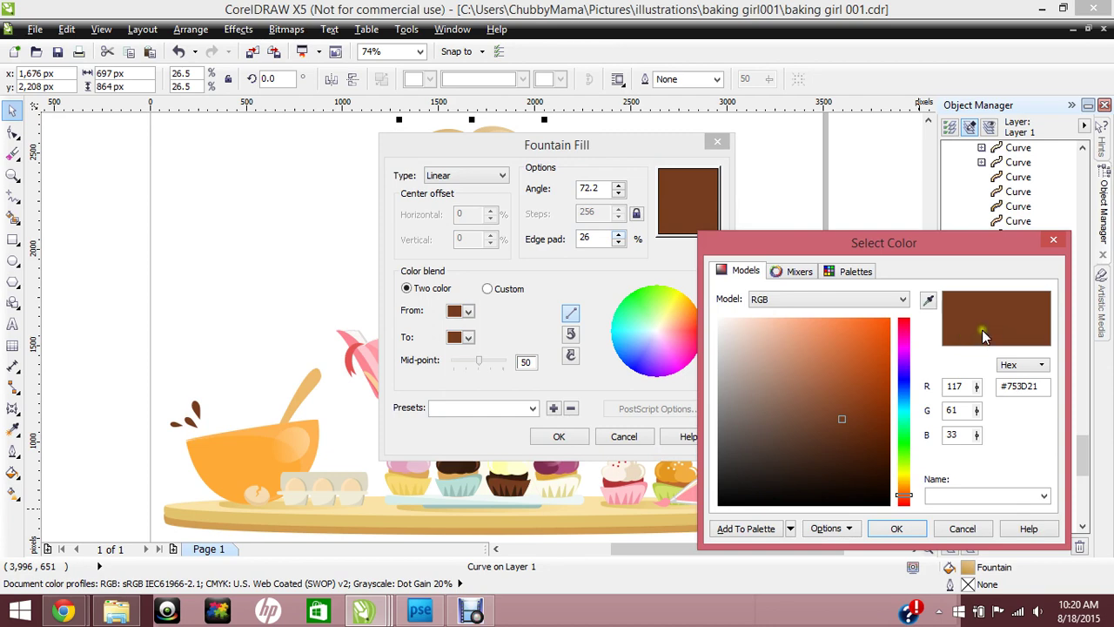
click(831, 393)
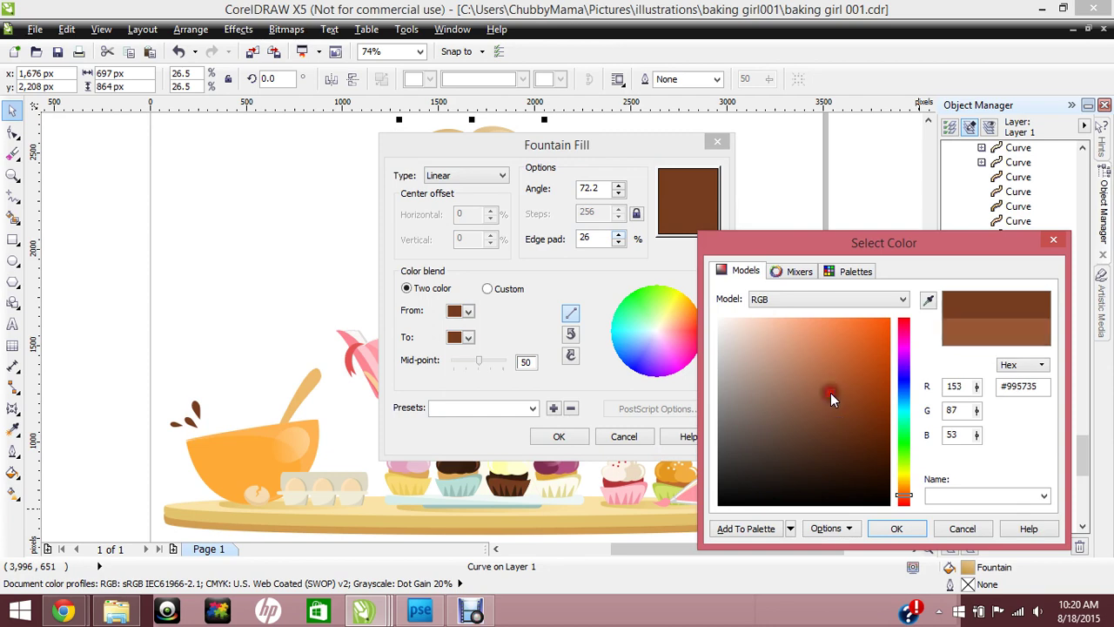
click(844, 392)
click(885, 531)
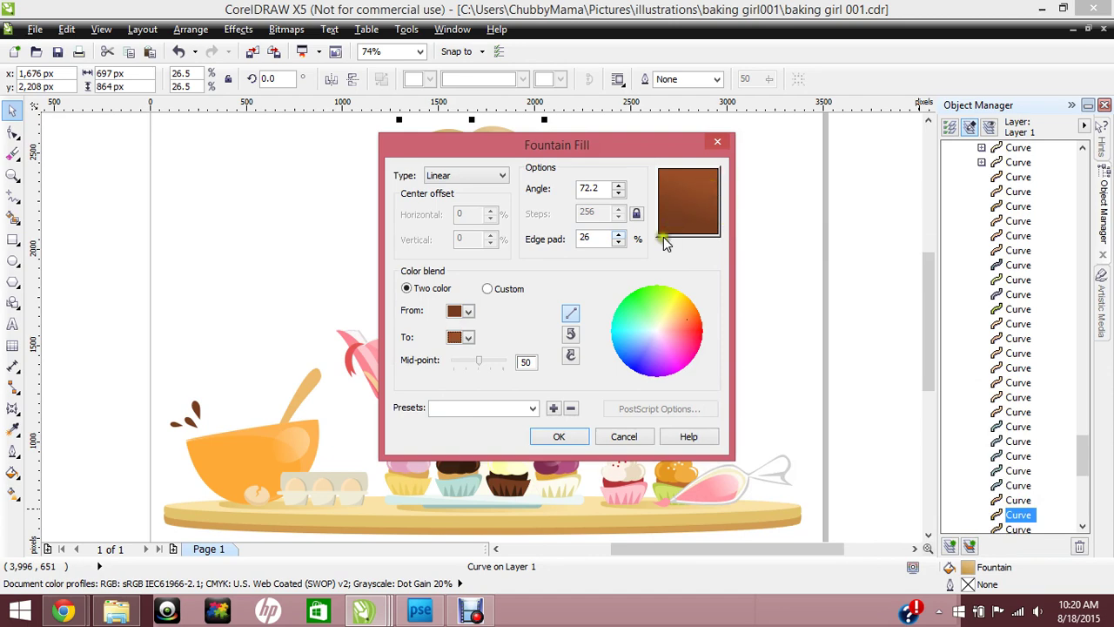
Rotate the gradient to 39.4°, switch it to Radial and set edge pad to 0.
drag(676, 177, 669, 223)
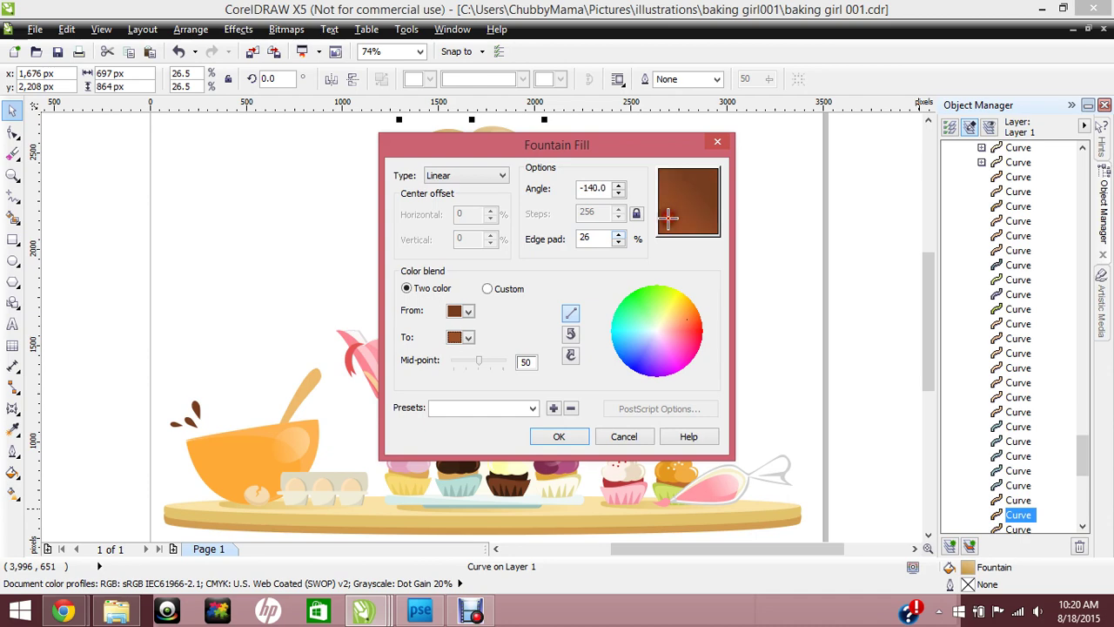
click(711, 182)
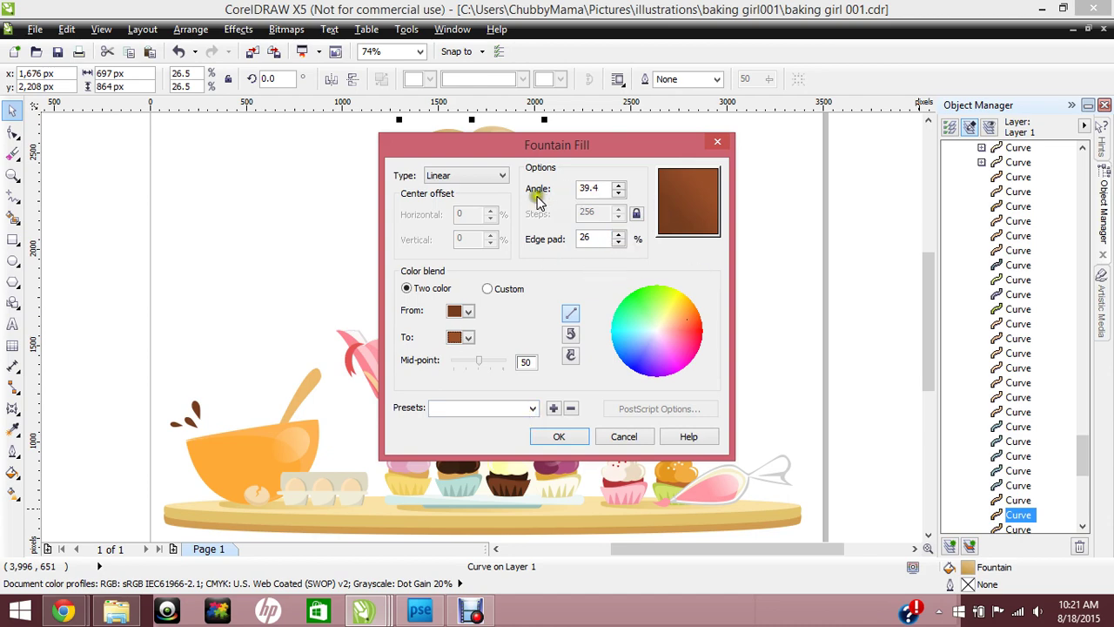
click(504, 176)
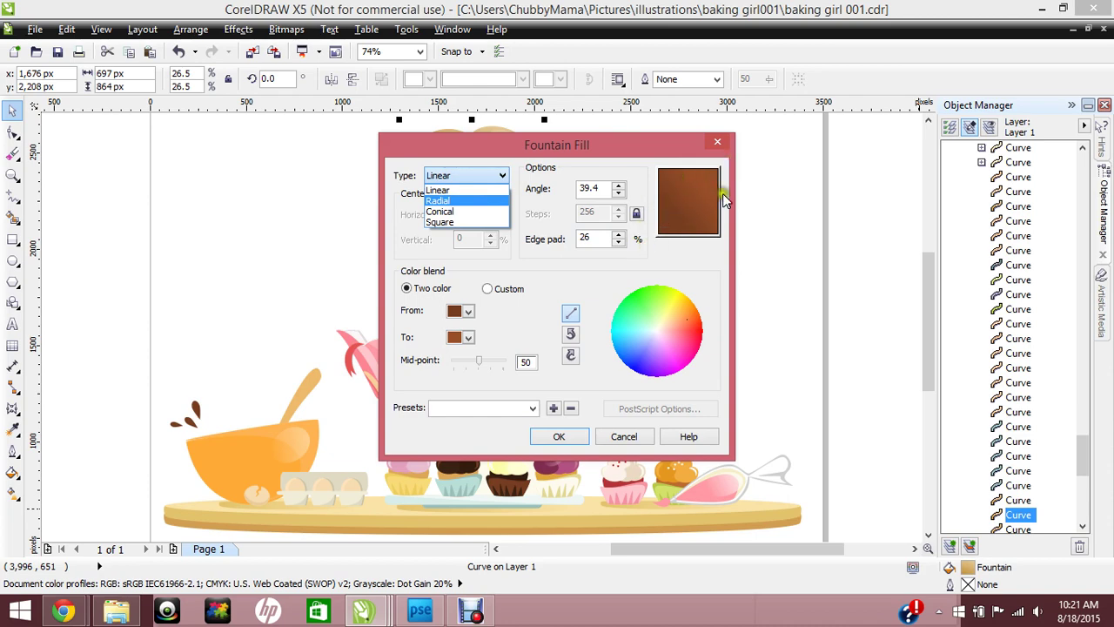
click(442, 201)
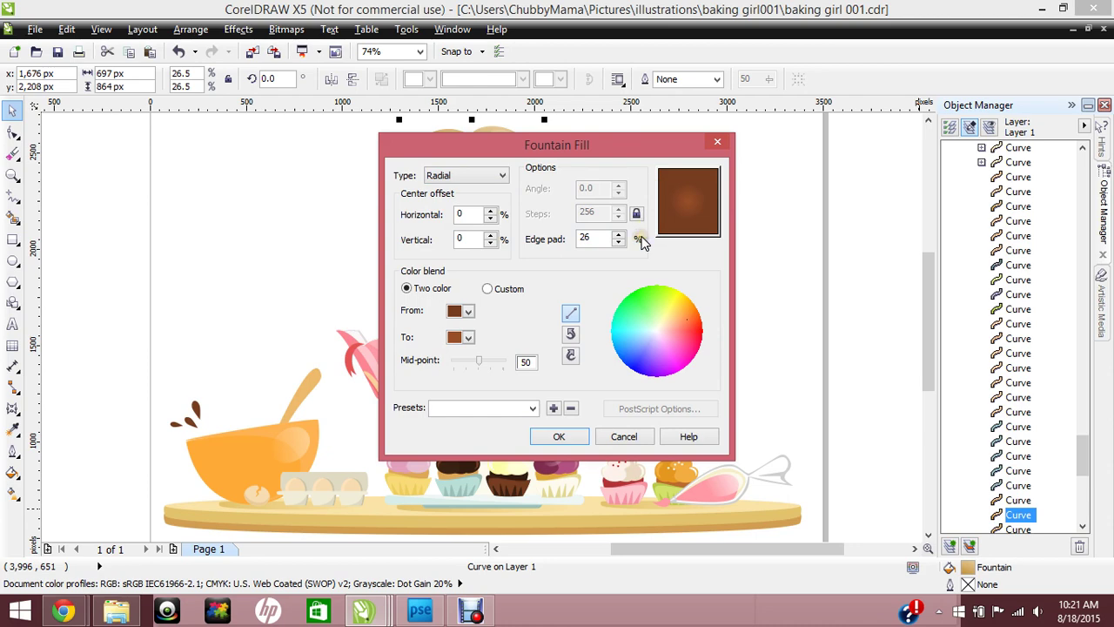
click(617, 242)
click(617, 234)
click(617, 243)
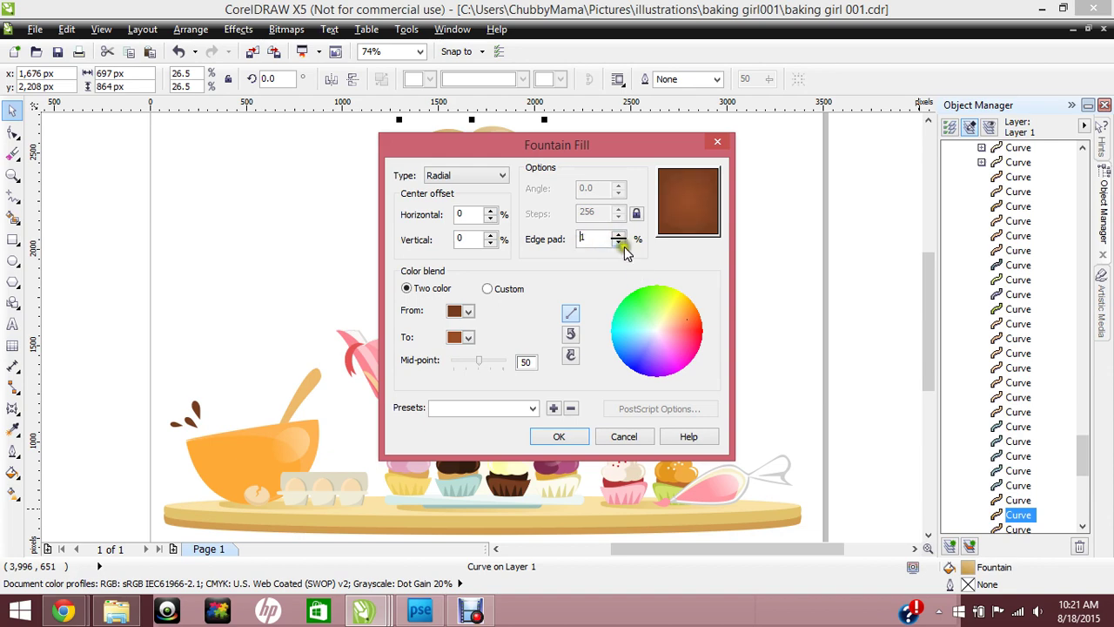
click(618, 243)
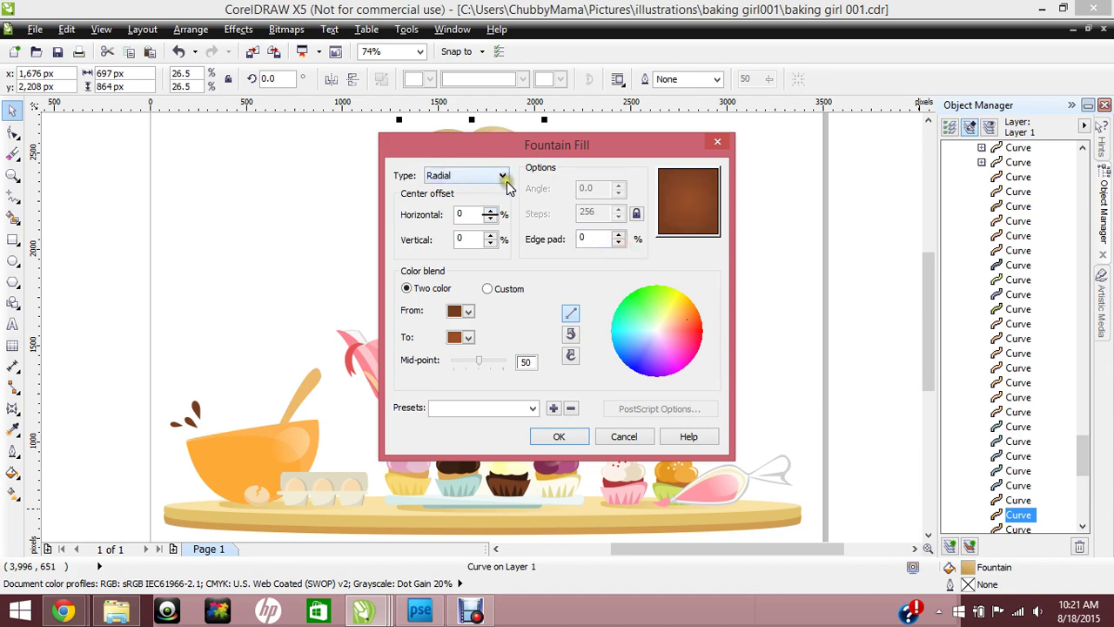
Switch the hair fill back to Linear with a 36.9° angle.
click(499, 177)
click(493, 190)
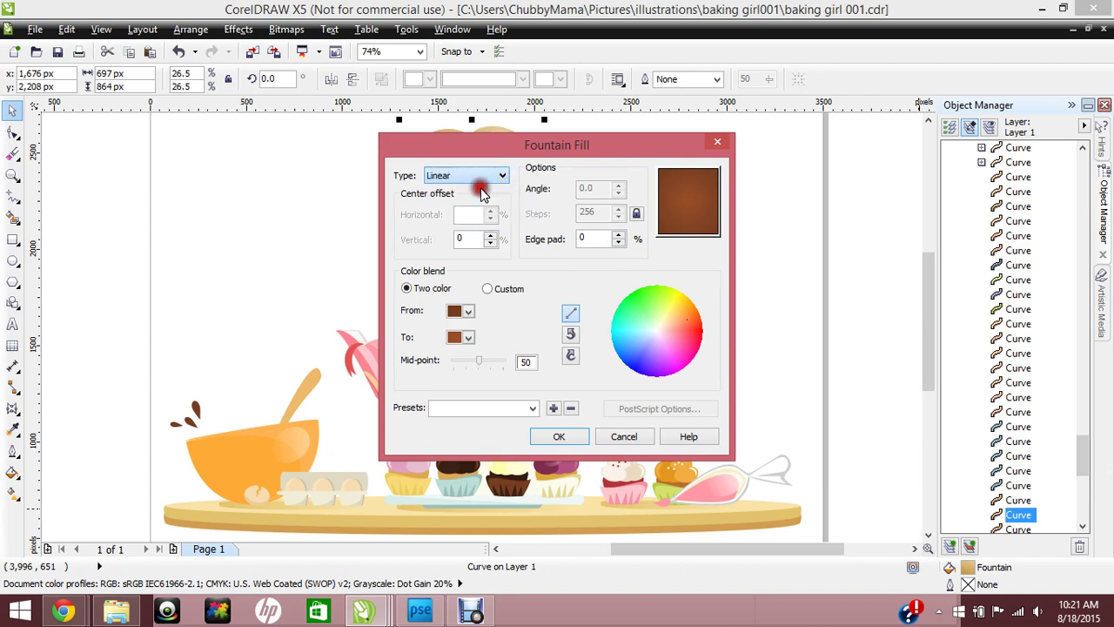
click(707, 186)
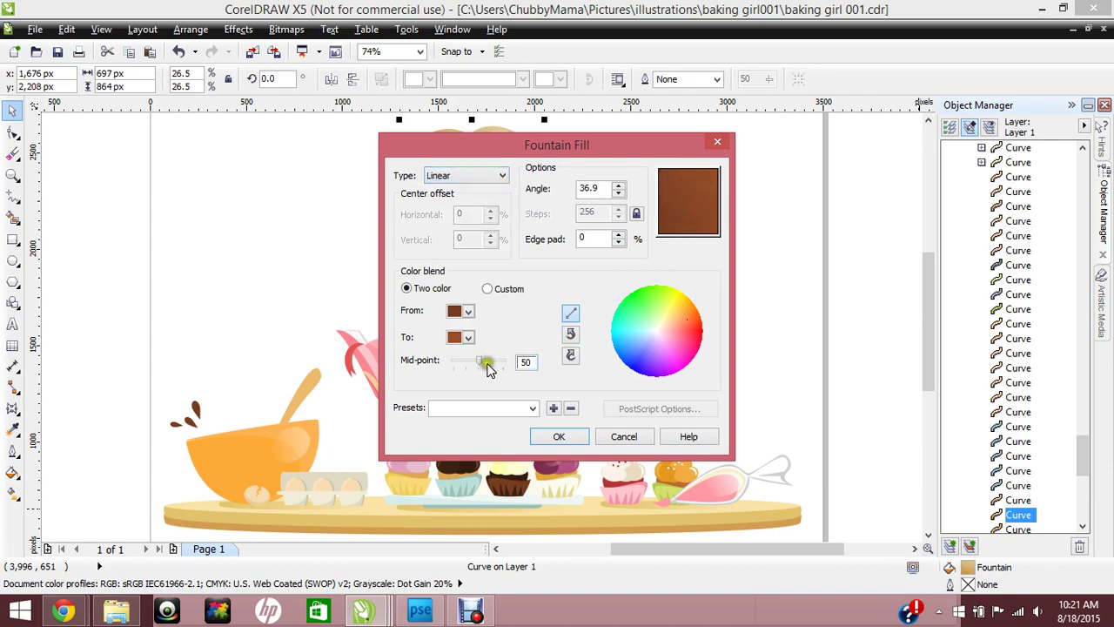
Apply the brown gradient to the hair, then undo it to keep the blonde fill.
click(557, 437)
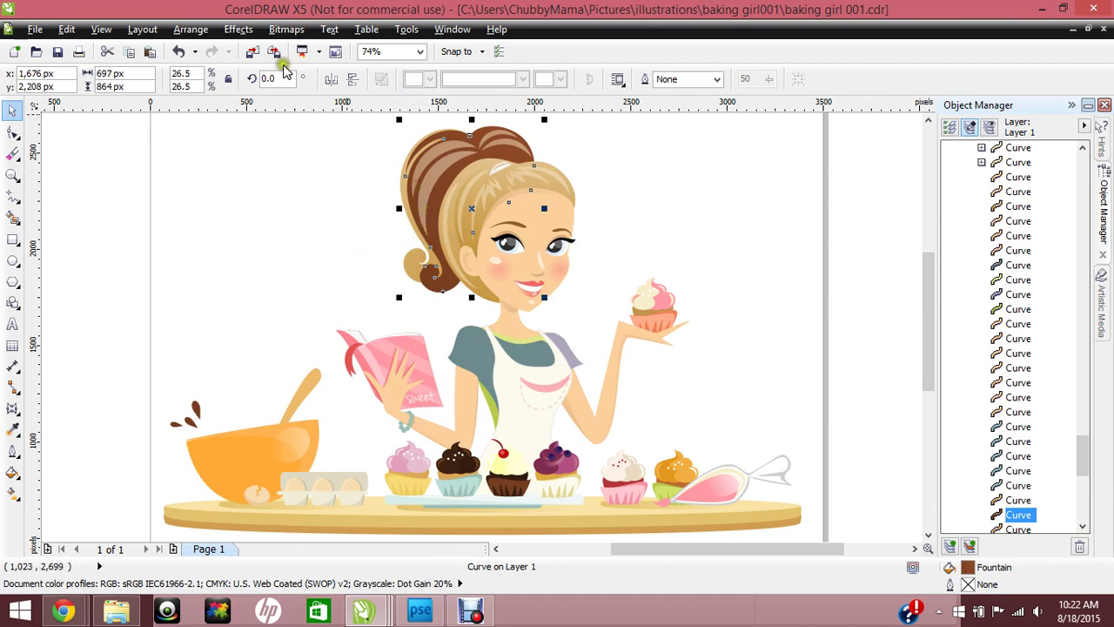
click(180, 52)
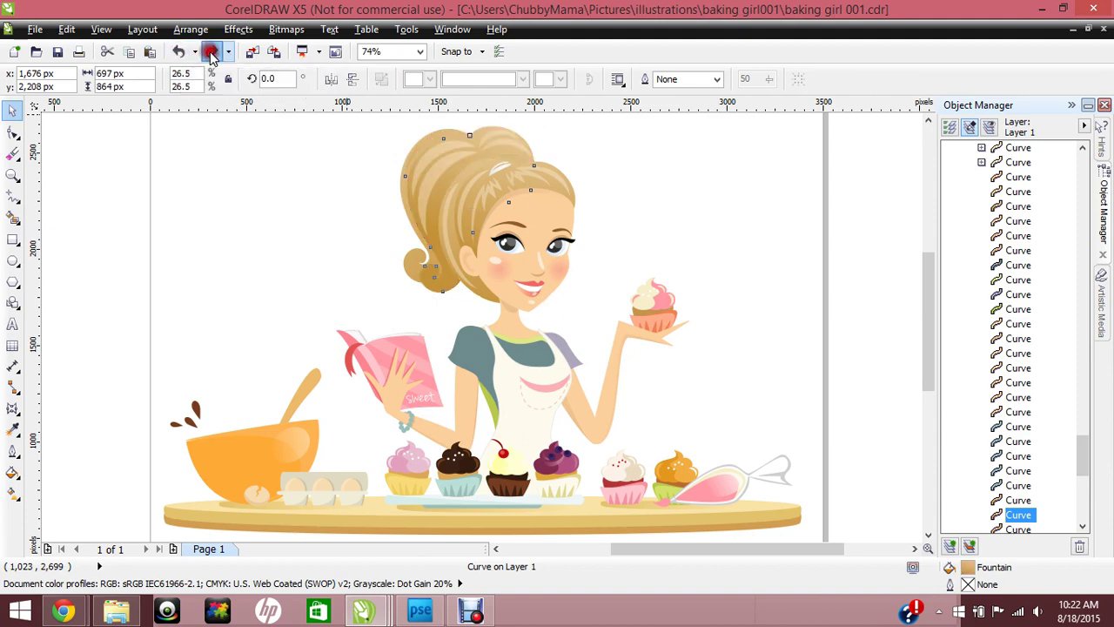
click(212, 52)
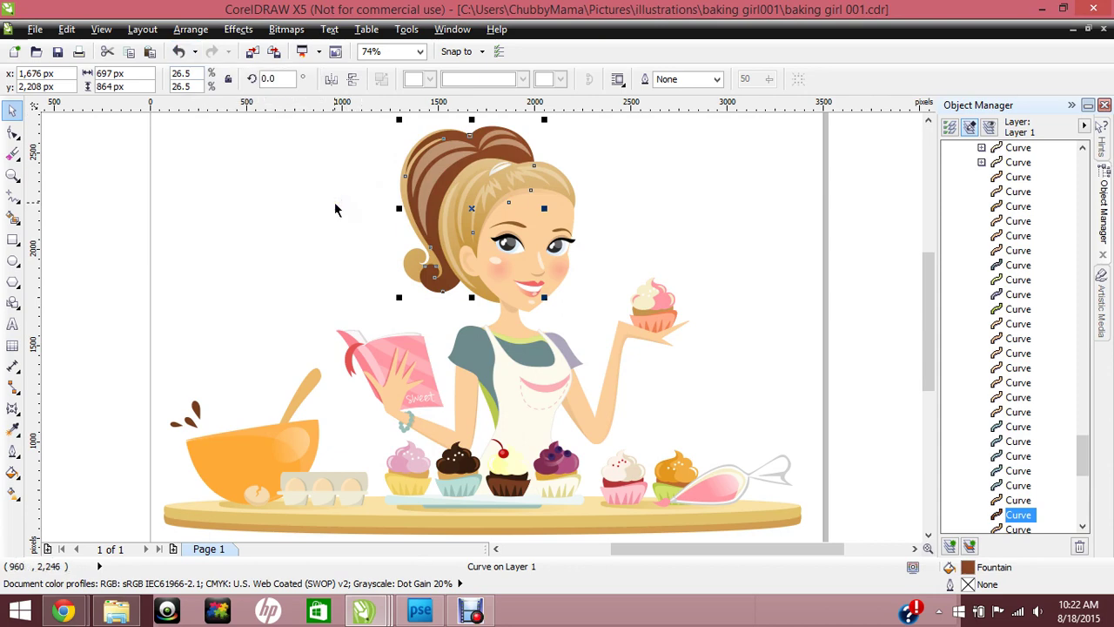
key(ctrl+z)
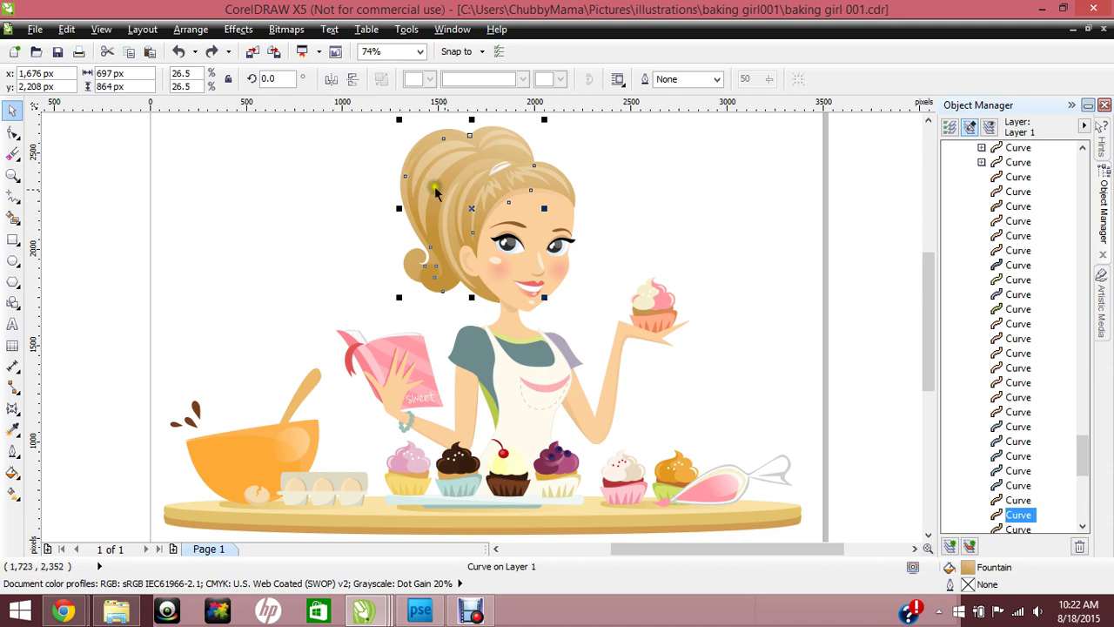
click(740, 250)
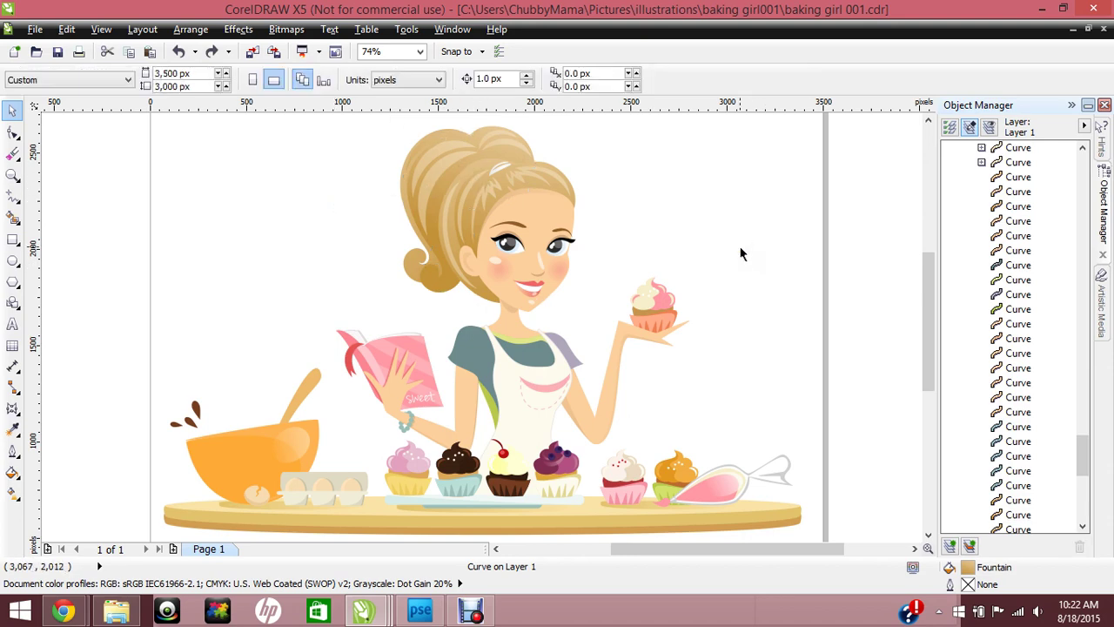
click(741, 254)
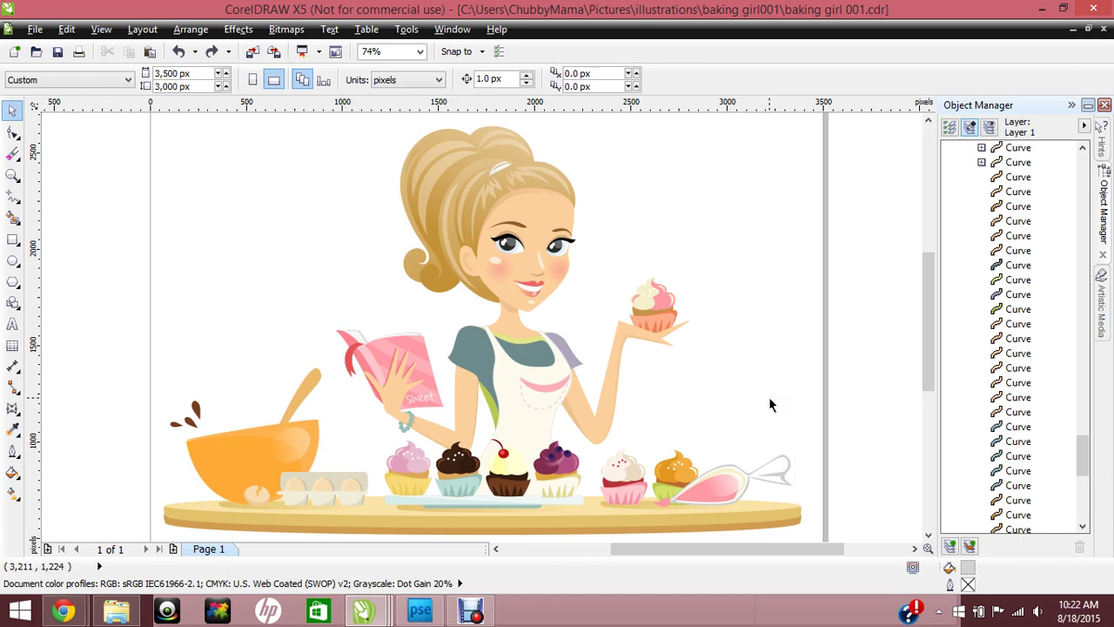
click(253, 269)
click(613, 438)
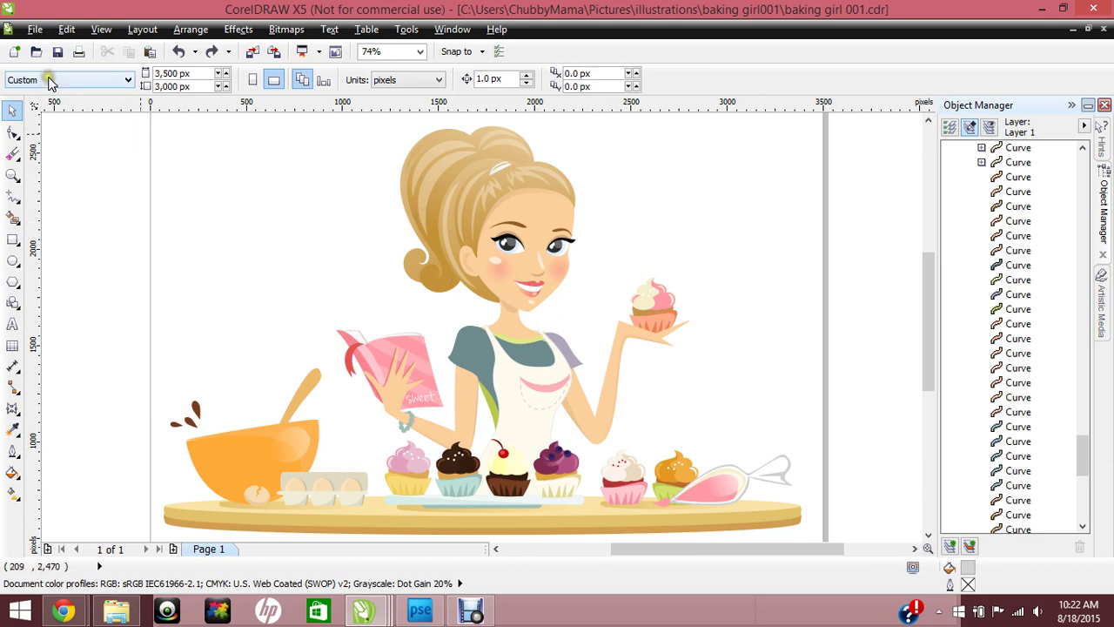
Cancel Save As, then marquee-select all 224 objects of the baking girl.
click(33, 30)
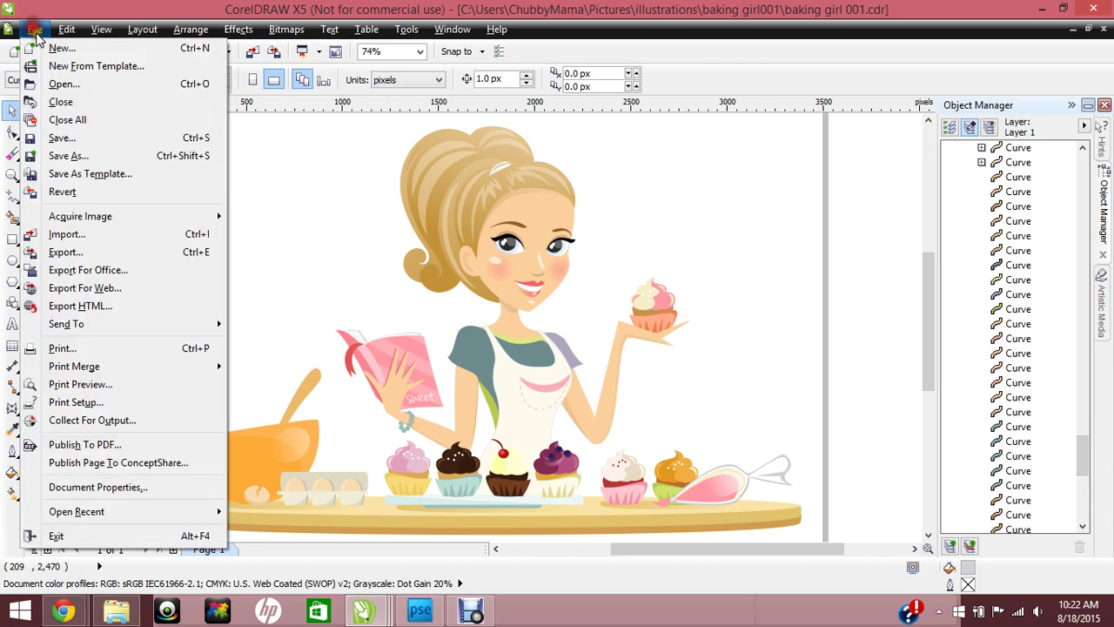
click(87, 158)
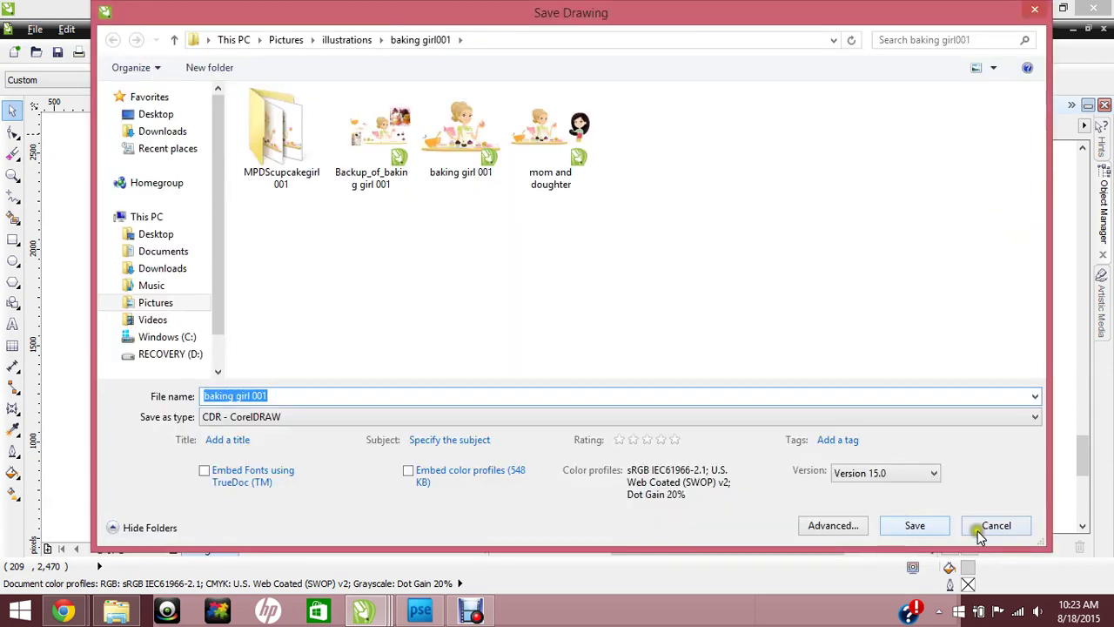
click(992, 526)
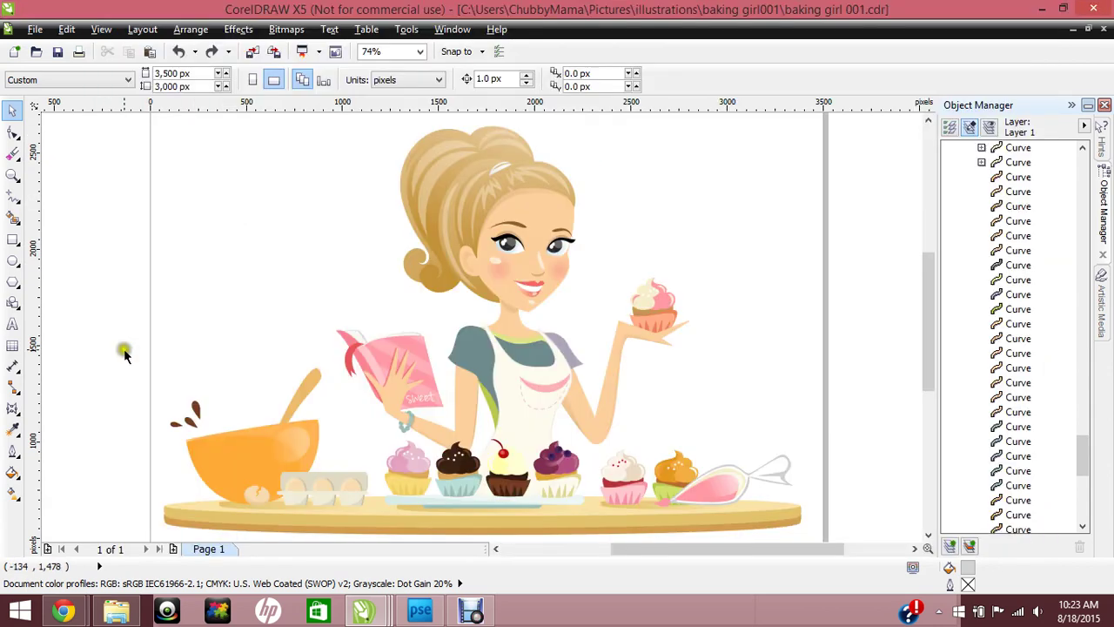
click(67, 114)
drag(67, 114, 862, 540)
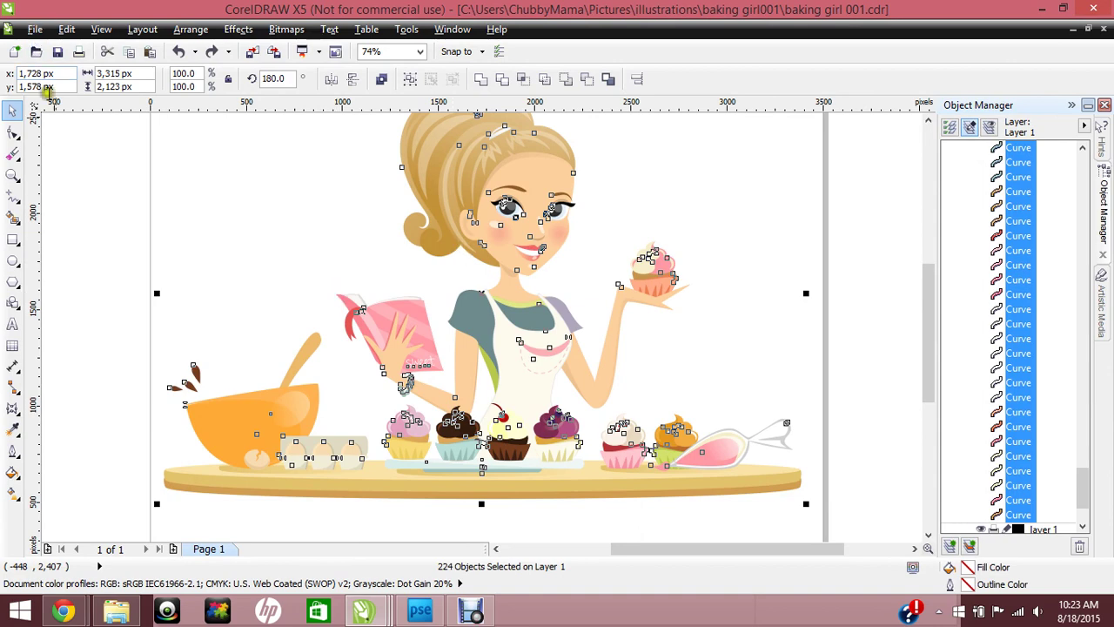
Save only the selected artwork as PDF named 'baking girl 001'.
click(35, 29)
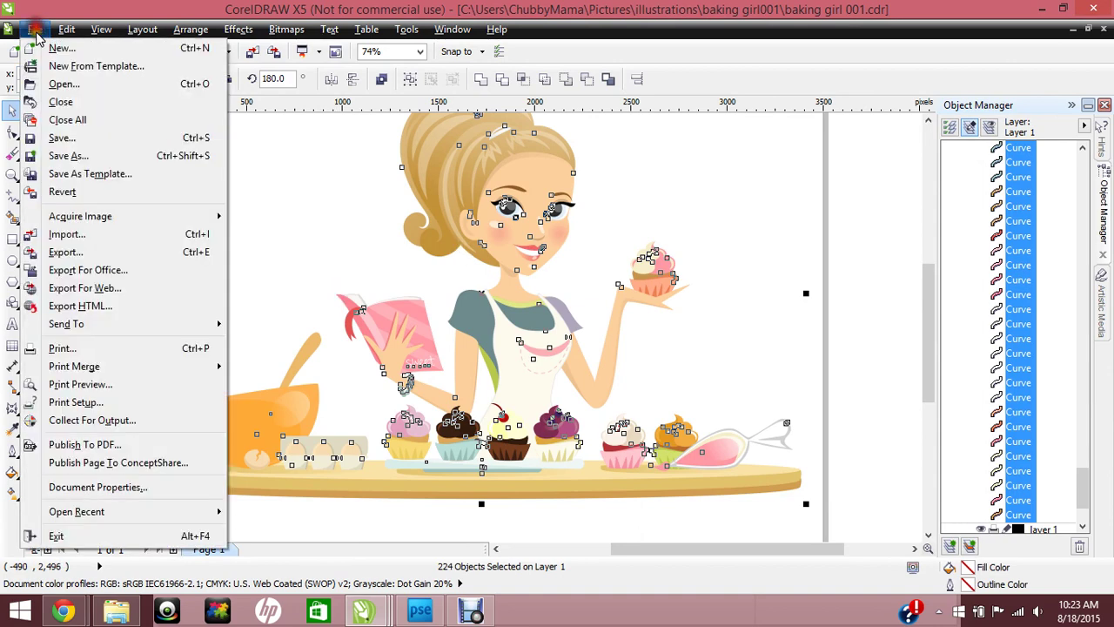
click(68, 152)
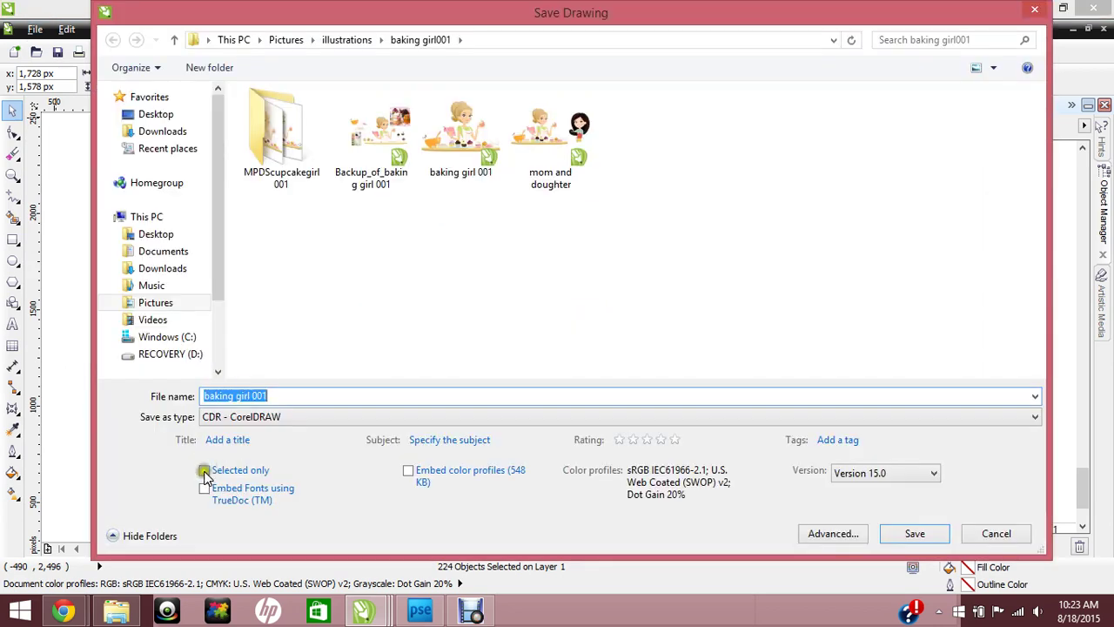
click(205, 471)
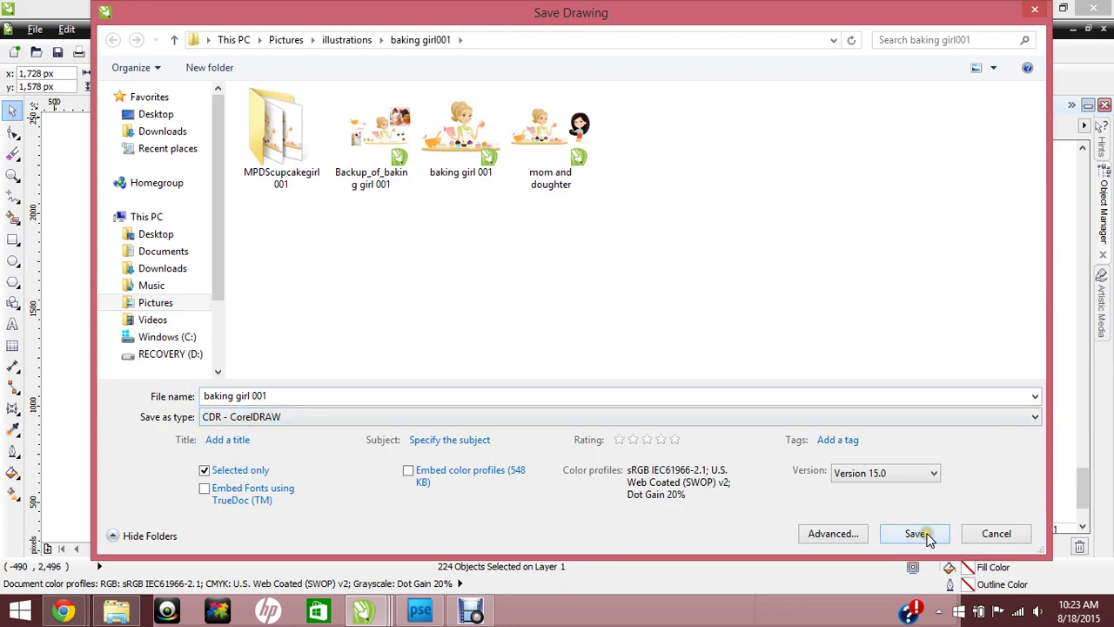
click(285, 420)
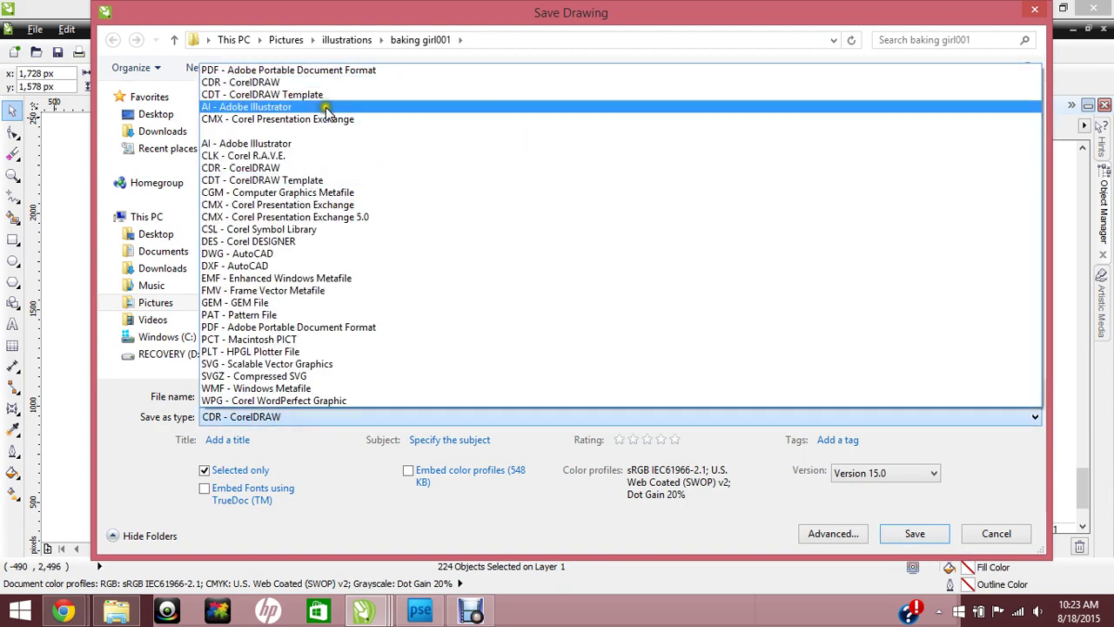
click(322, 70)
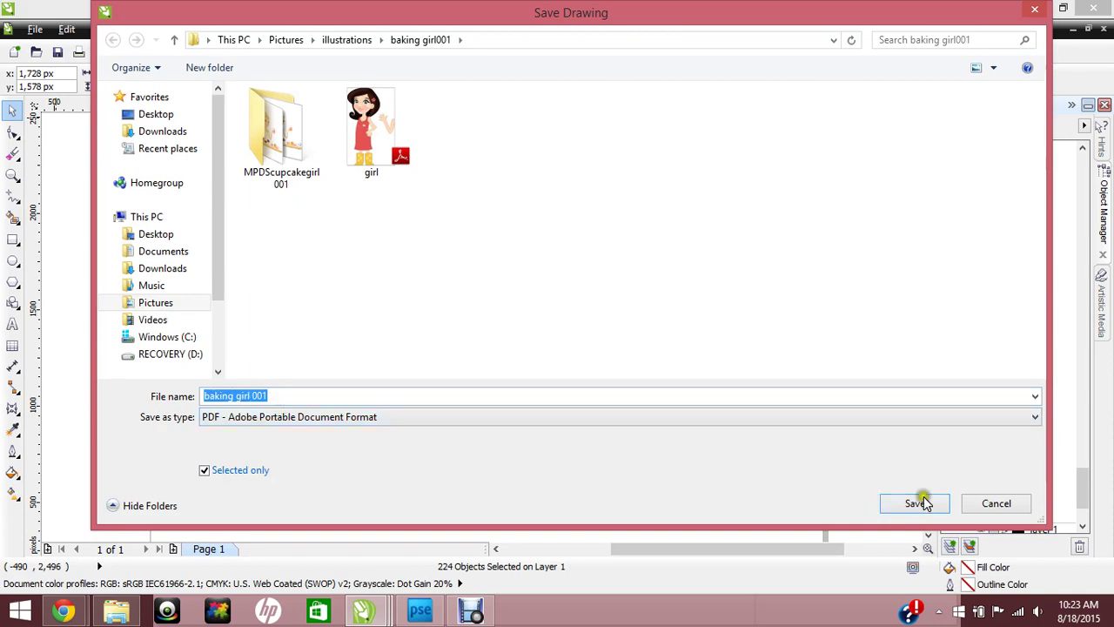
click(992, 505)
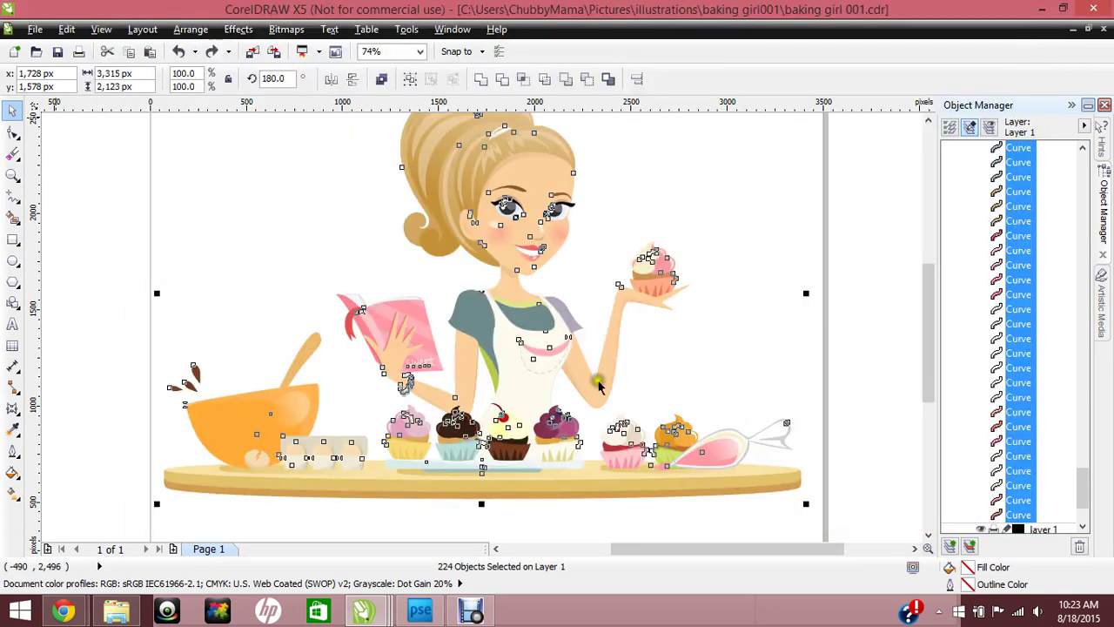
Deselect the artwork and show the Fashion Girl 002 preview in Photoshop Elements.
click(843, 207)
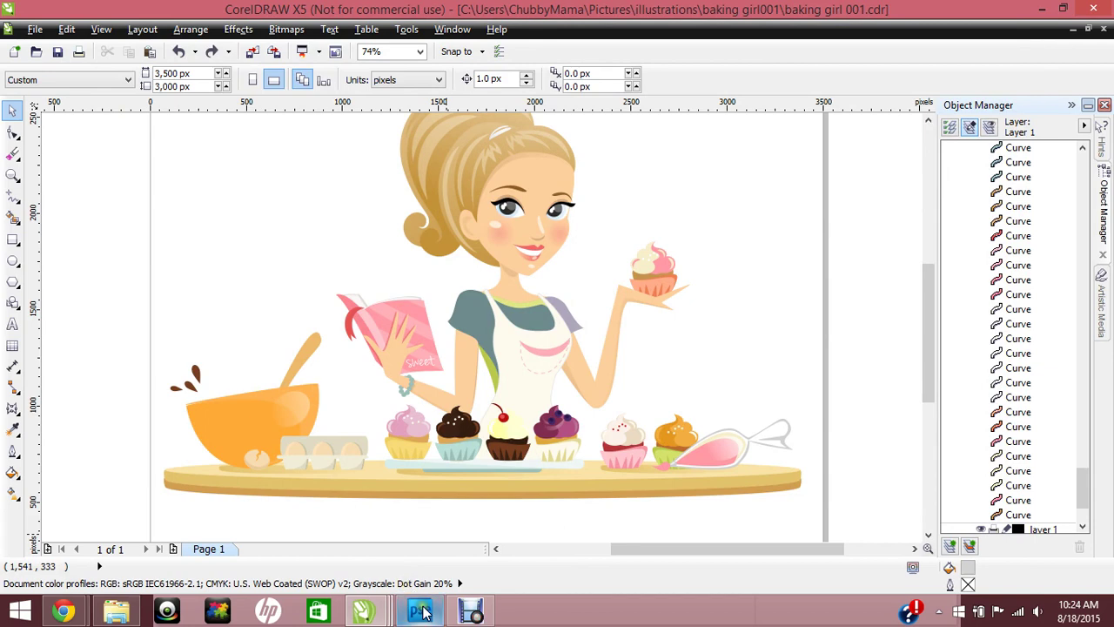
mouse_move(422, 612)
mouse_move(436, 535)
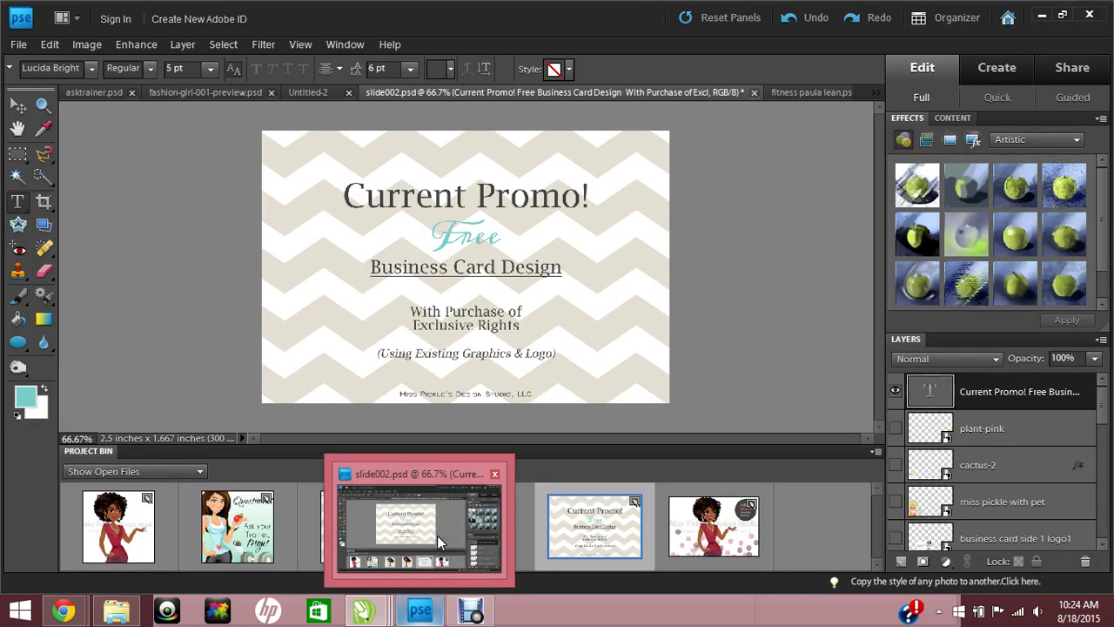
click(357, 533)
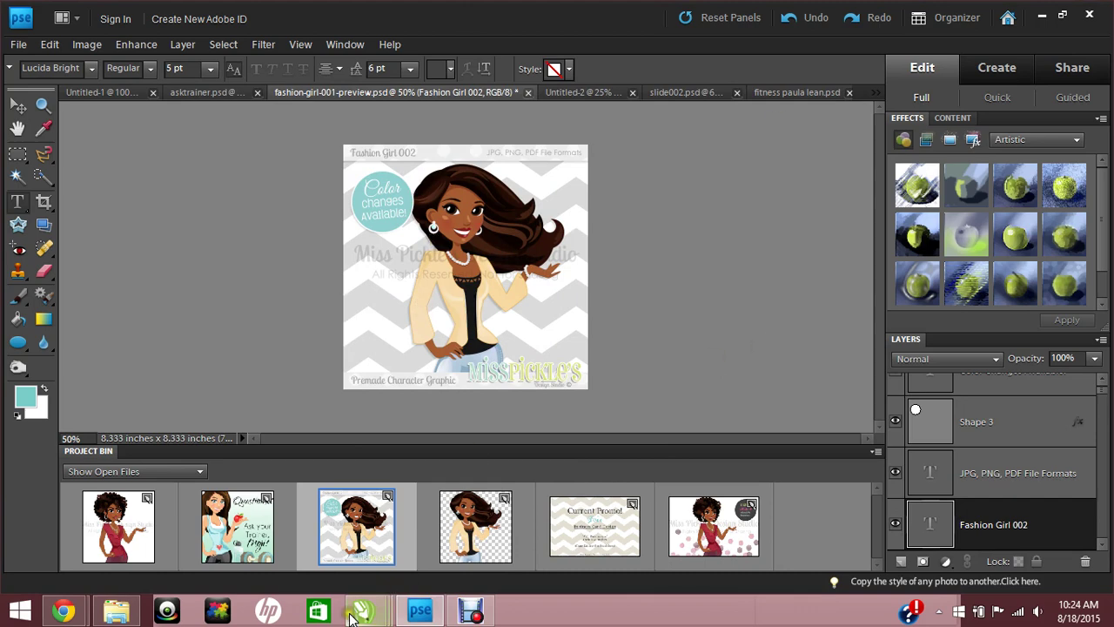
mouse_move(353, 616)
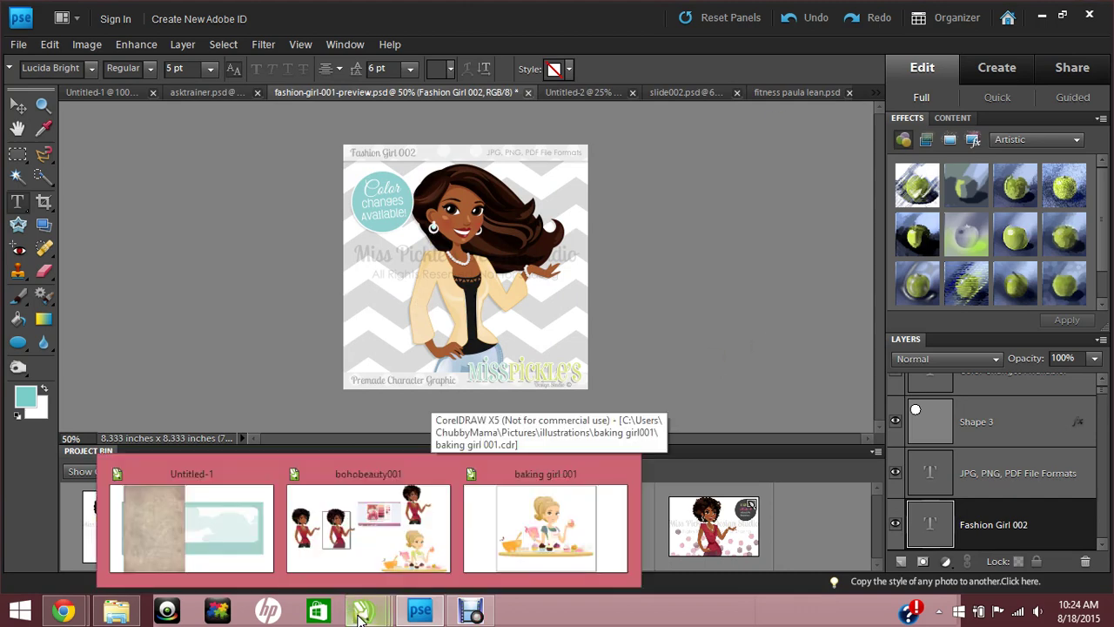
Bring the baking girl 001.cdr drawing back to the front and scroll the canvas.
click(481, 515)
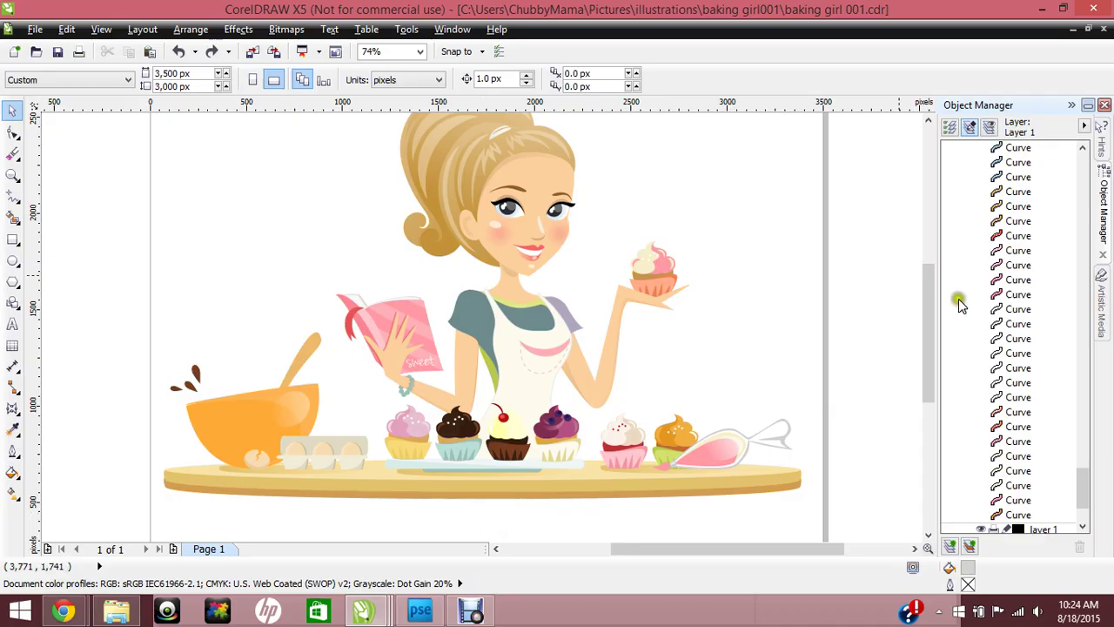
drag(929, 307, 930, 300)
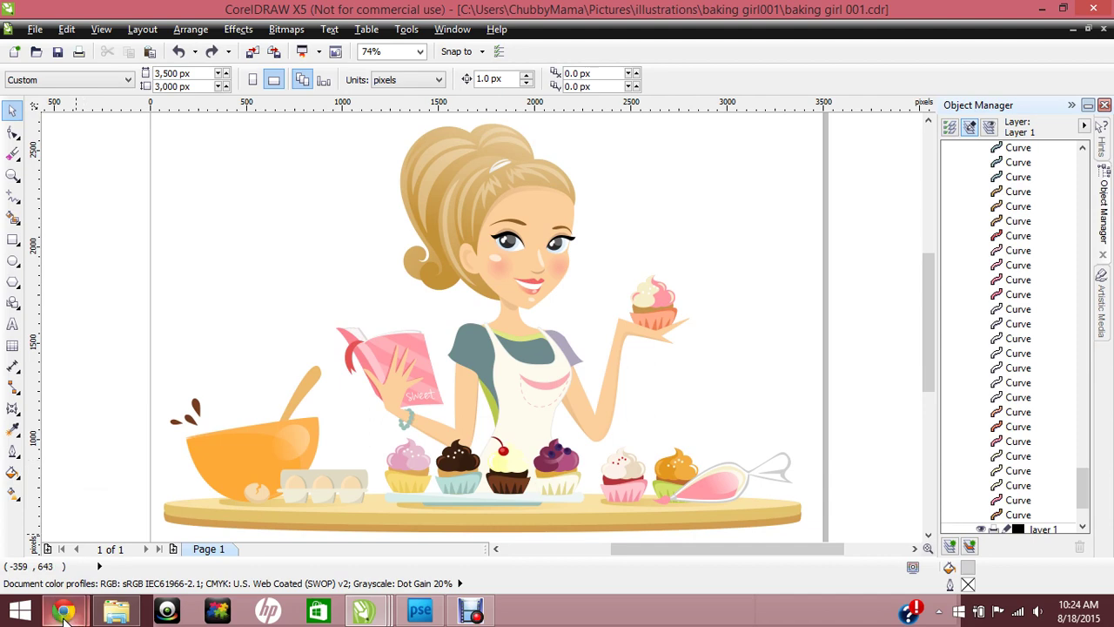
Bring Chrome forward and open the Miss Pickle's Design Studio home page.
mouse_move(63, 611)
click(256, 467)
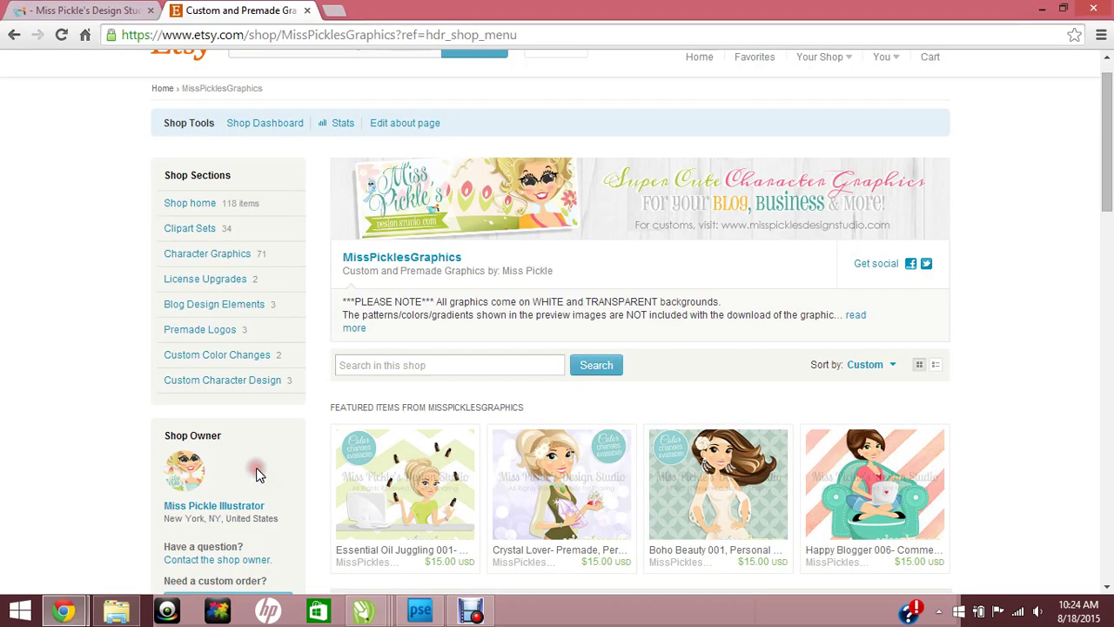
click(103, 12)
mouse_move(424, 116)
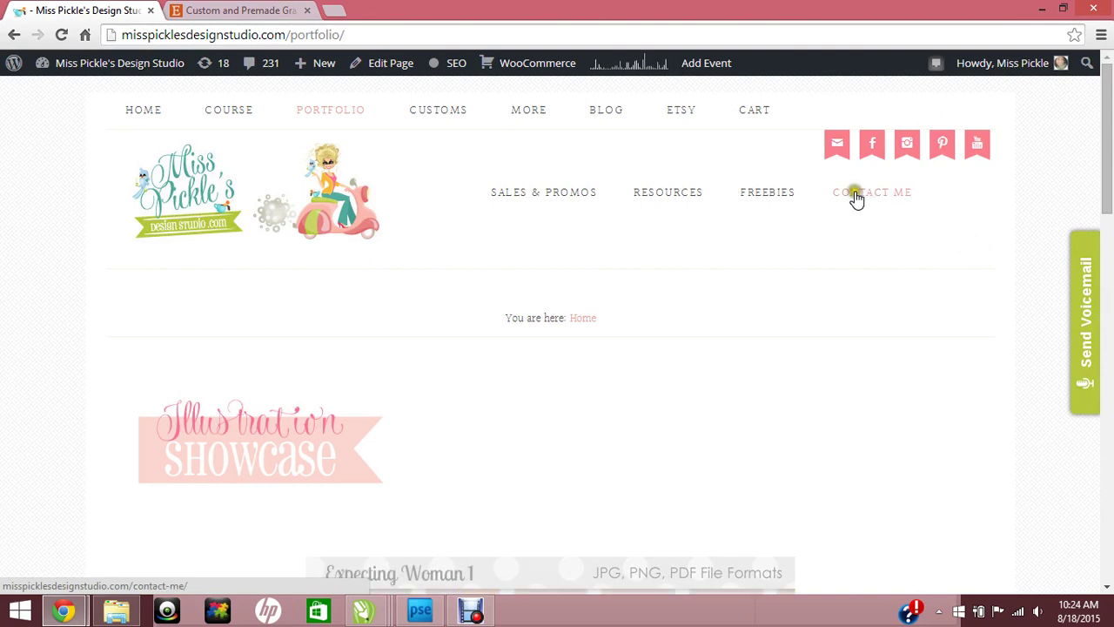
click(139, 111)
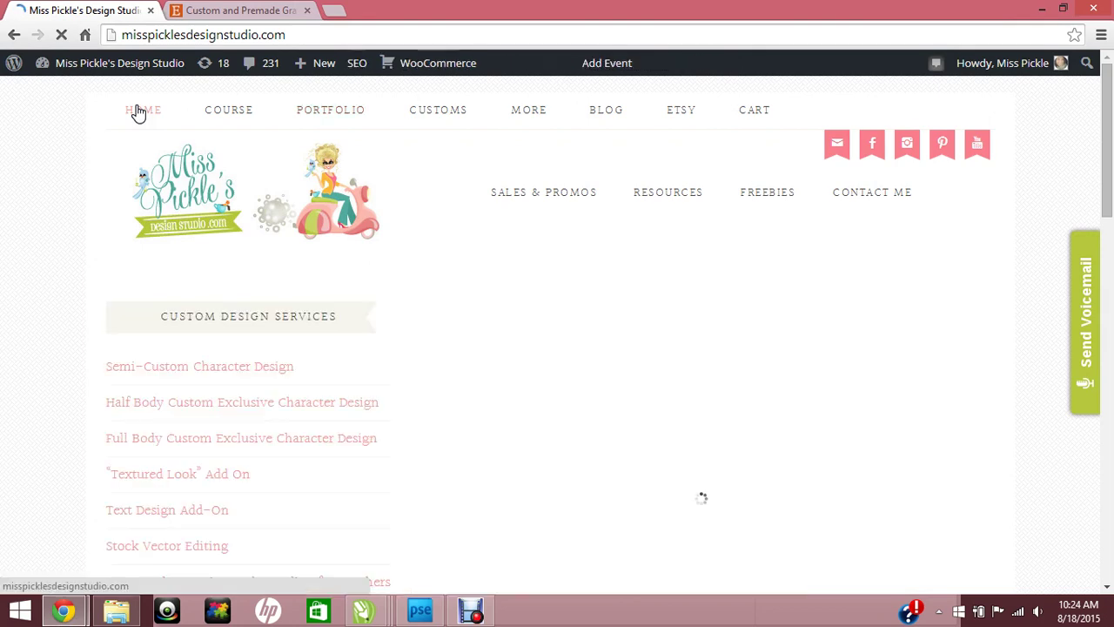
click(471, 610)
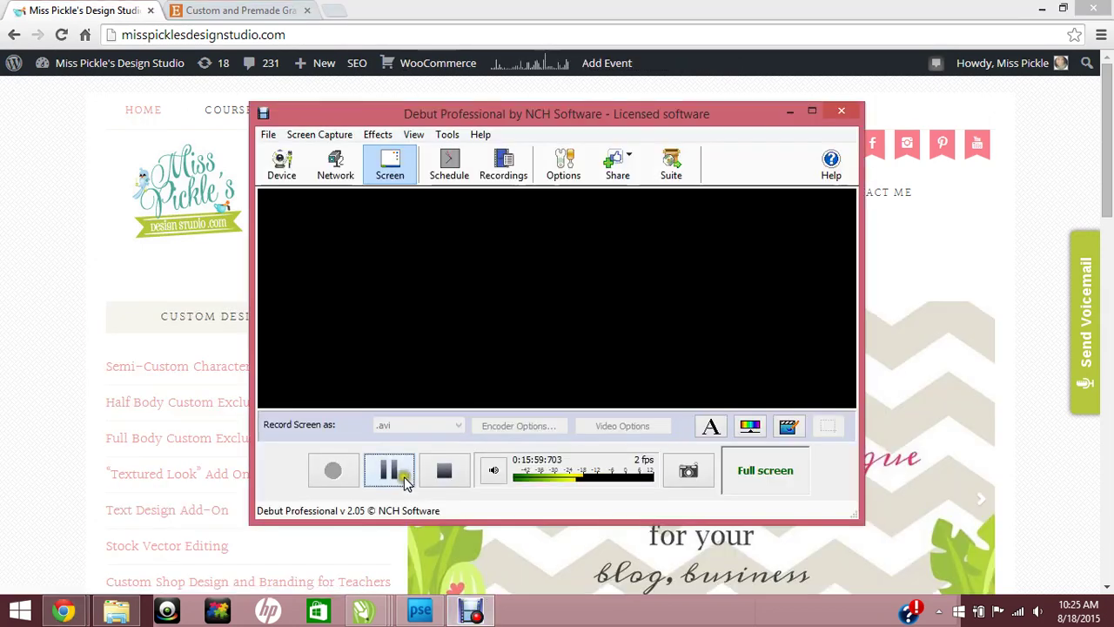